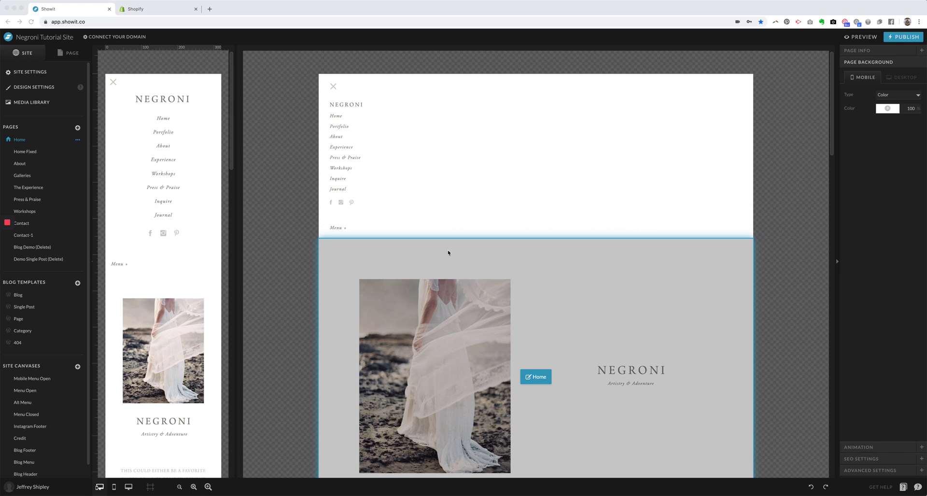
Step: Add The Shop by TONIC to the account's design library by pasting the shared design key
{"action": "left_click", "coordinate": [31, 489]}
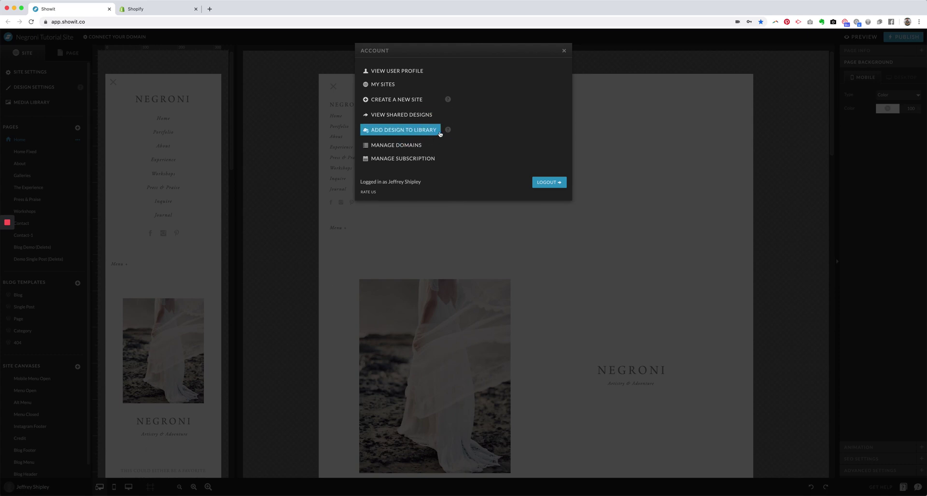
{"action": "left_click", "coordinate": [409, 131]}
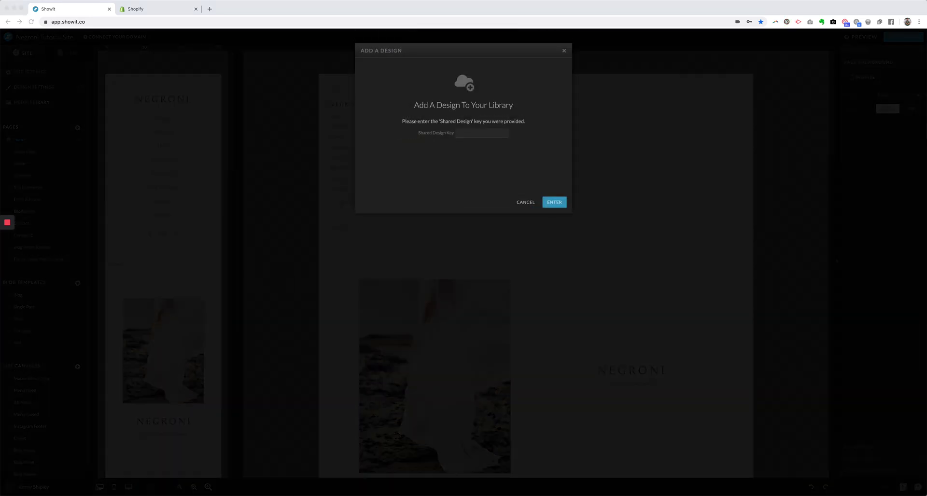
{"action": "left_click", "coordinate": [482, 133]}
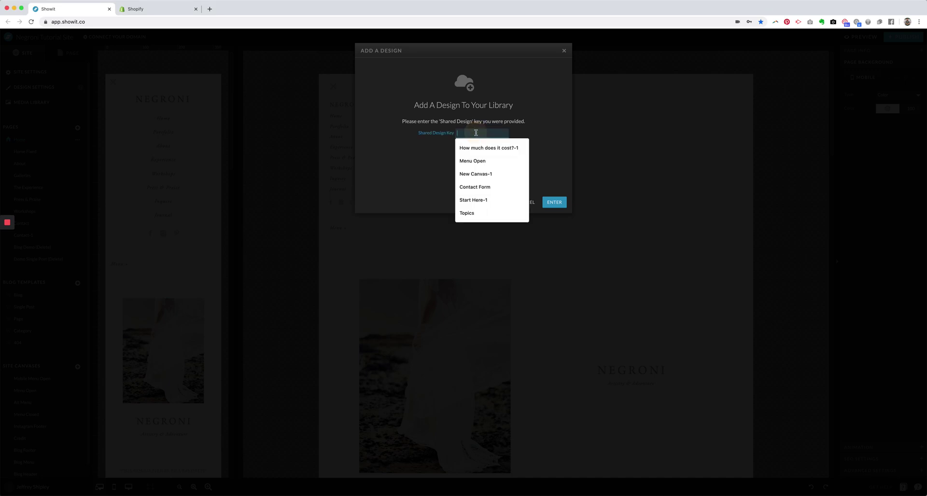
{"action": "key", "text": "super+v"}
{"action": "left_click", "coordinate": [555, 202]}
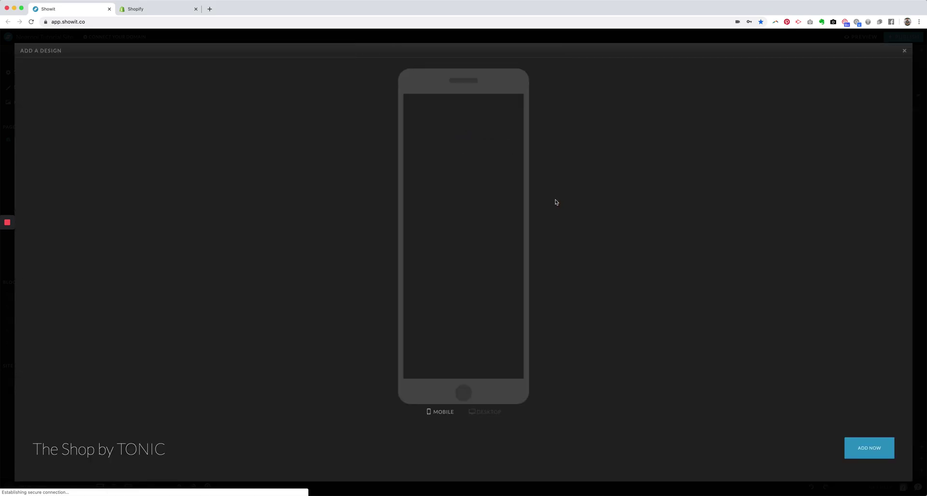
{"action": "left_click", "coordinate": [869, 448]}
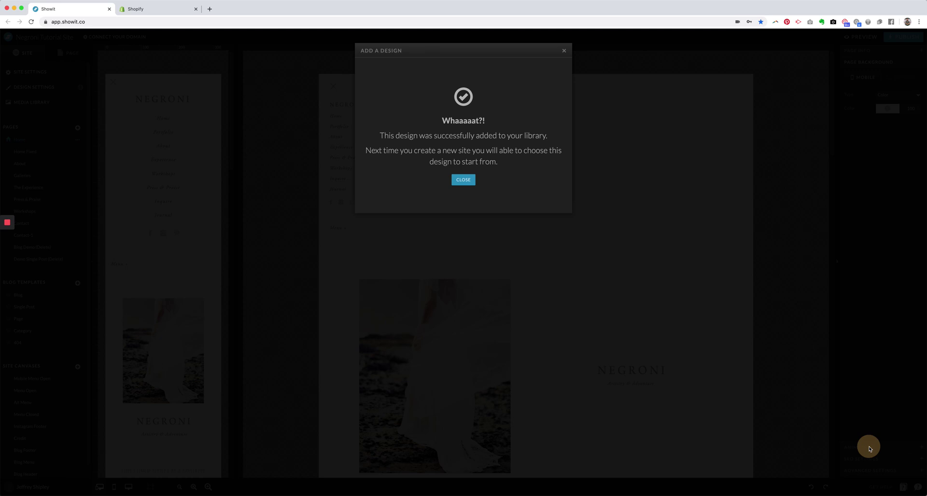
{"action": "left_click", "coordinate": [463, 180]}
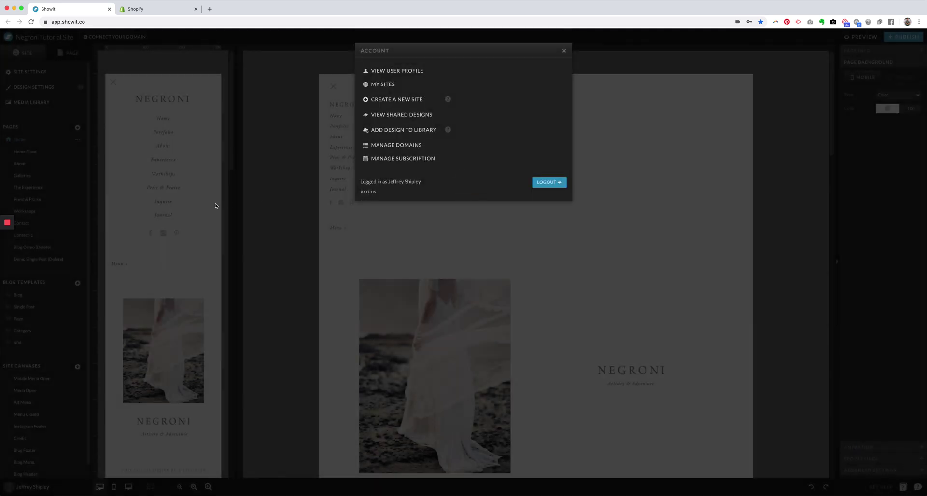
{"action": "left_click", "coordinate": [564, 50]}
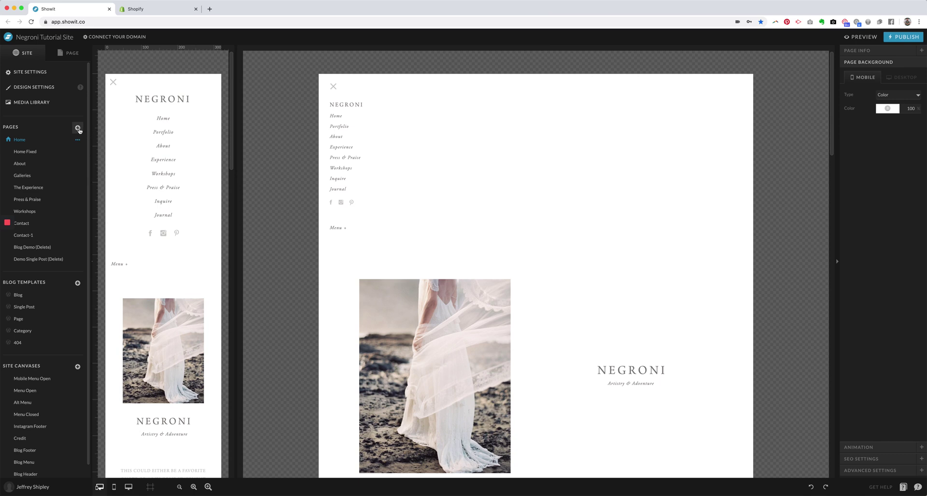
Step: Add the Shop page from The Shop By TONIC library design, applying the site's own fonts and colors
{"action": "left_click", "coordinate": [77, 128]}
{"action": "left_click", "coordinate": [76, 139]}
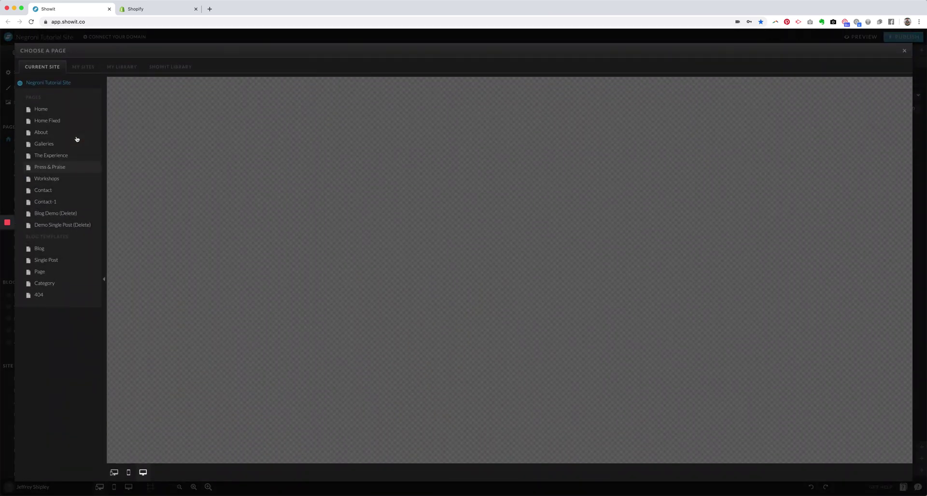
{"action": "left_click", "coordinate": [120, 68]}
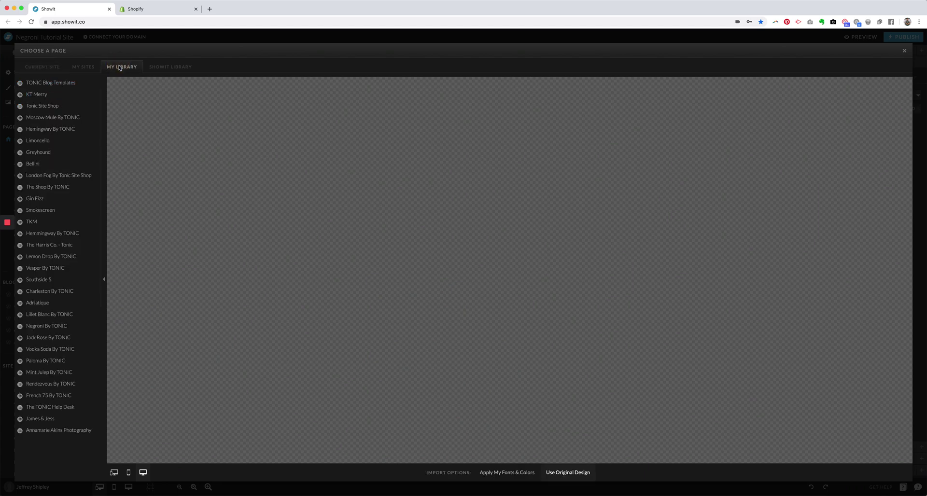
{"action": "left_click", "coordinate": [66, 187]}
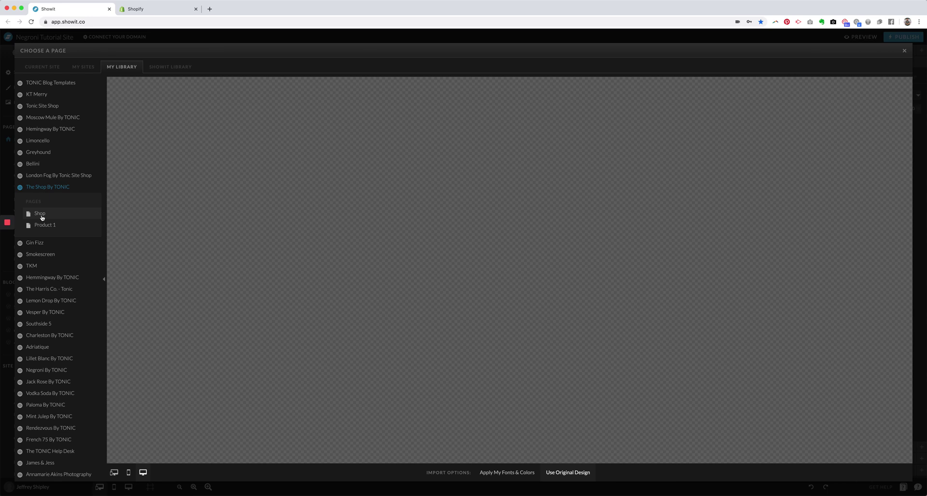
{"action": "left_click", "coordinate": [42, 218]}
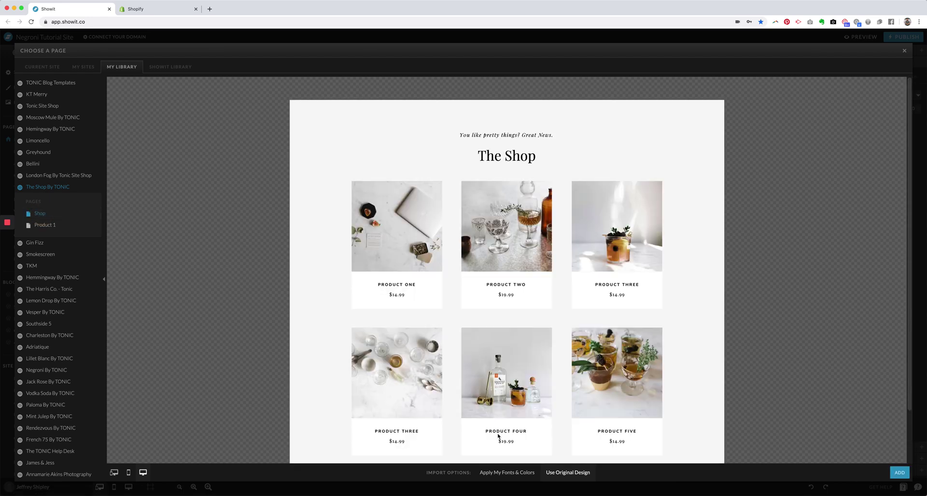
{"action": "left_click", "coordinate": [512, 474]}
{"action": "scroll", "coordinate": [454, 404], "scroll_direction": "down", "scroll_amount": 3}
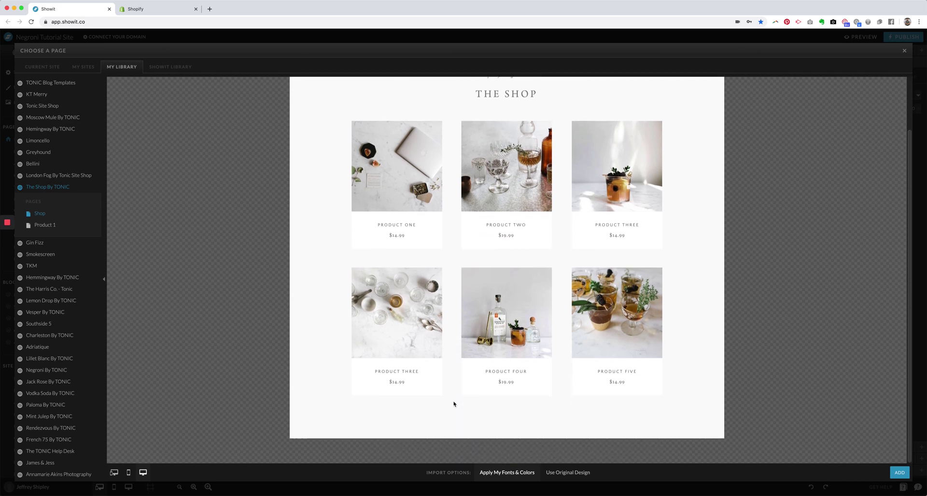
{"action": "left_click", "coordinate": [899, 473]}
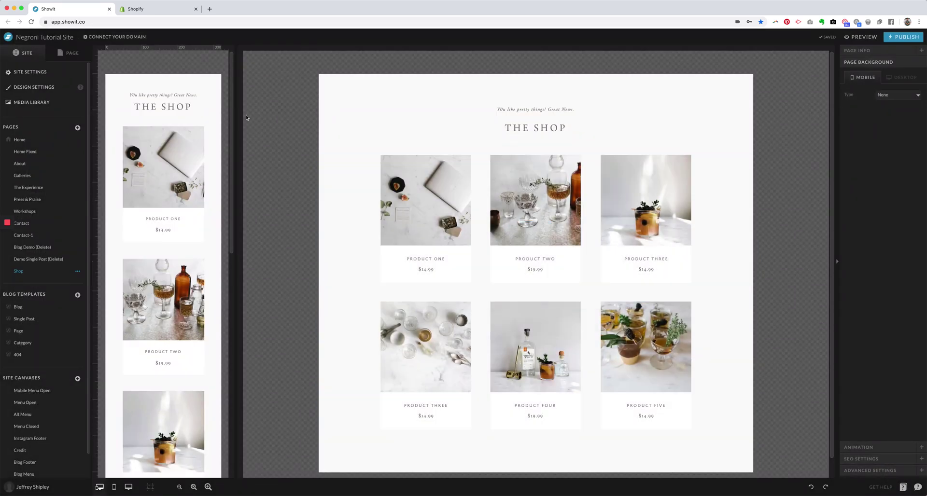
Step: Add the Product 1 page from The Shop By TONIC library design with the site's own fonts and colors
{"action": "left_click", "coordinate": [77, 127]}
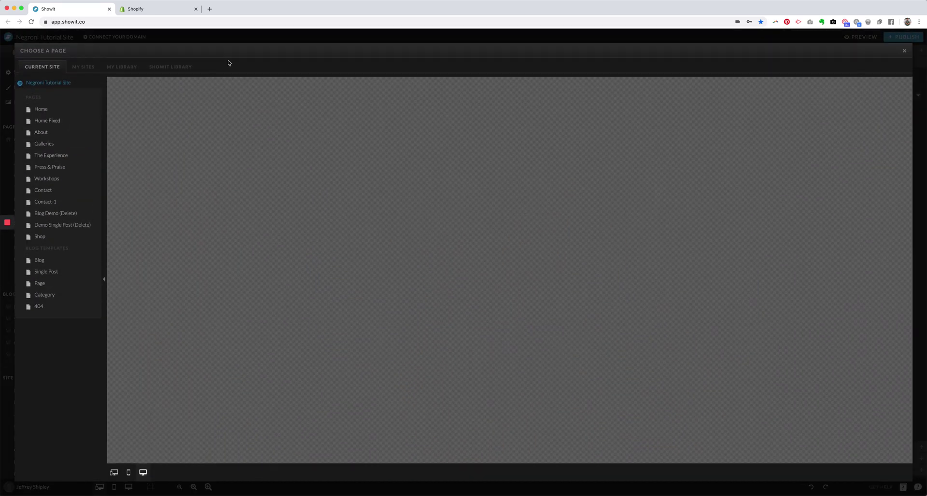
{"action": "left_click", "coordinate": [122, 67]}
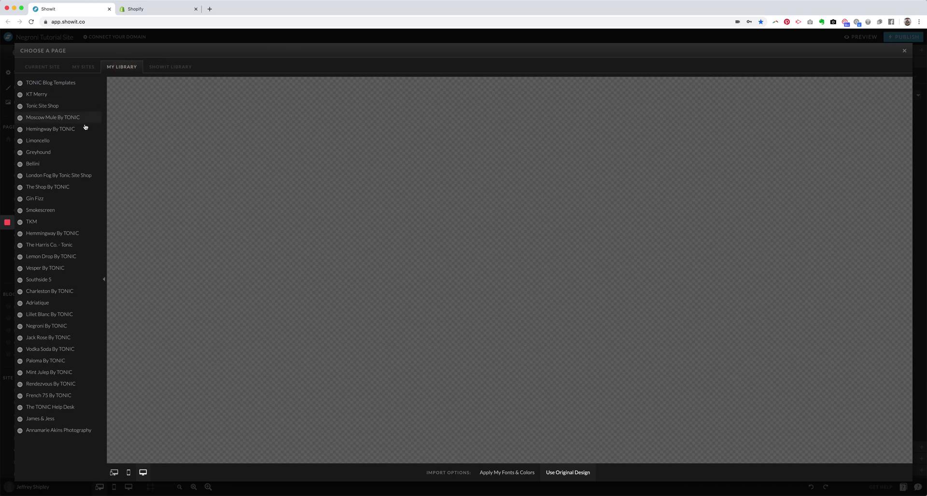
{"action": "left_click", "coordinate": [59, 188]}
{"action": "left_click", "coordinate": [50, 226]}
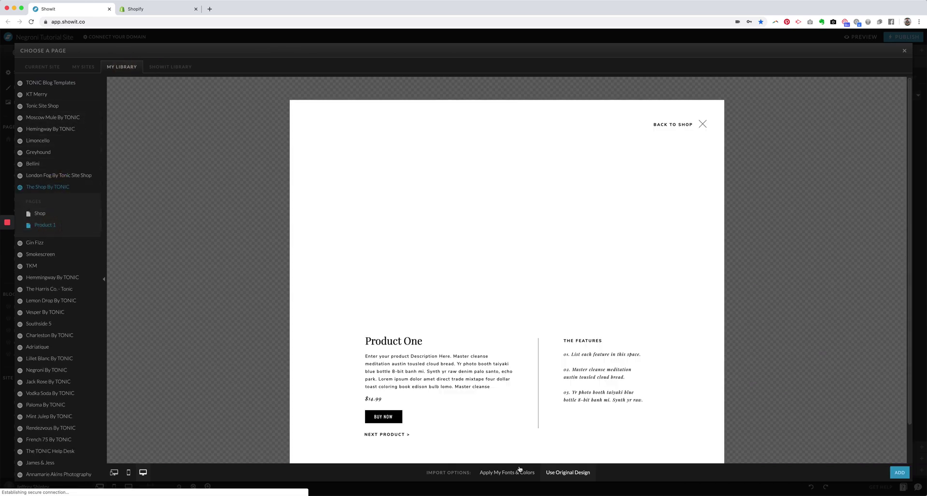
{"action": "left_click", "coordinate": [514, 473]}
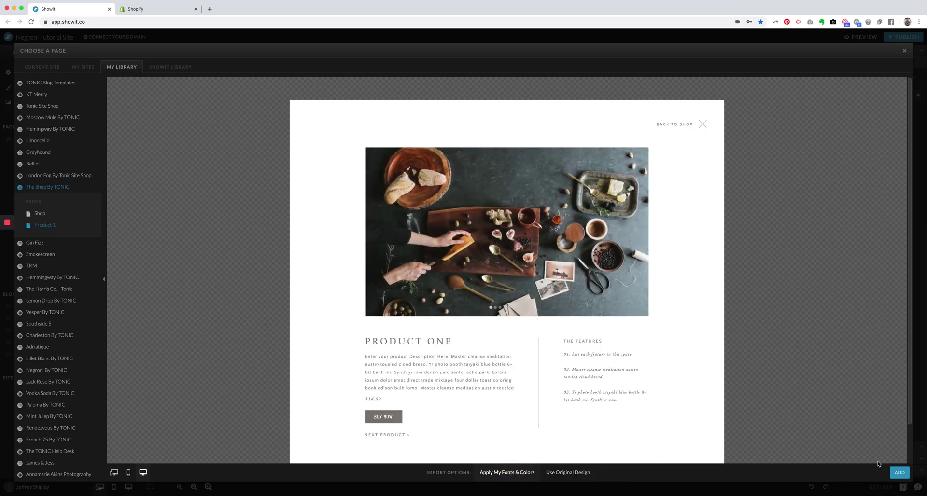
{"action": "left_click", "coordinate": [899, 473]}
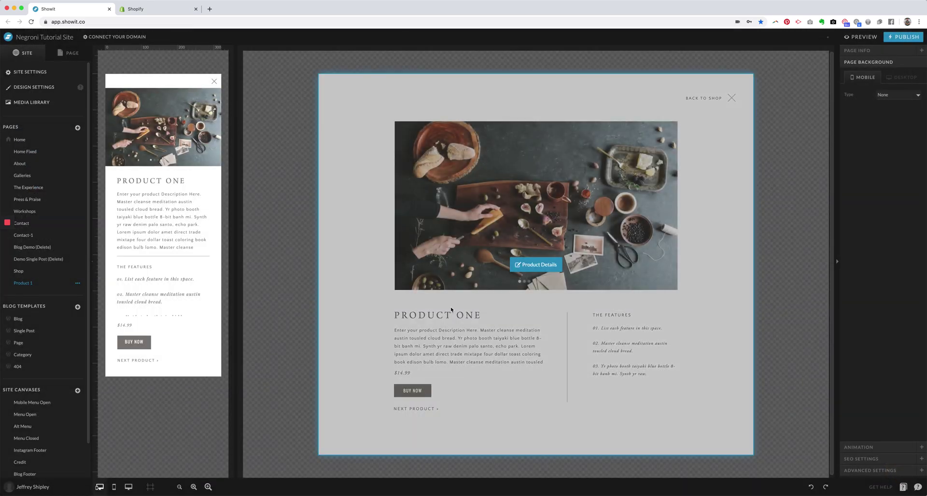
Step: Open the Shop page's canvas list and add the Mobile Menu Open site canvas from the current site
{"action": "scroll", "coordinate": [57, 282], "scroll_direction": "down", "scroll_amount": 1}
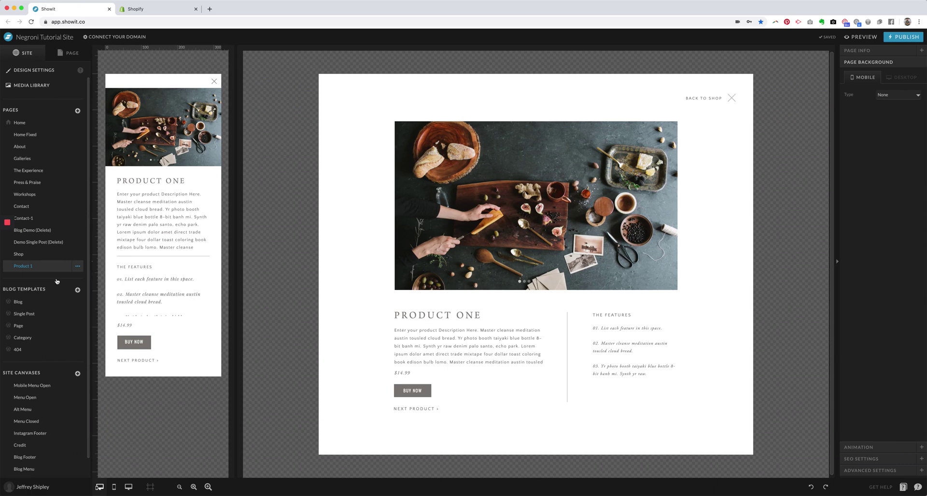
{"action": "scroll", "coordinate": [57, 280], "scroll_direction": "down", "scroll_amount": 1}
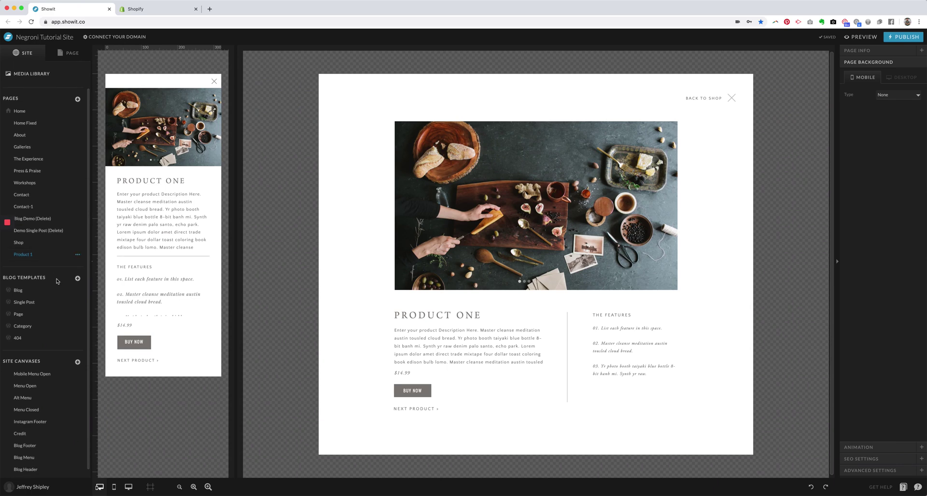
{"action": "left_click", "coordinate": [51, 244]}
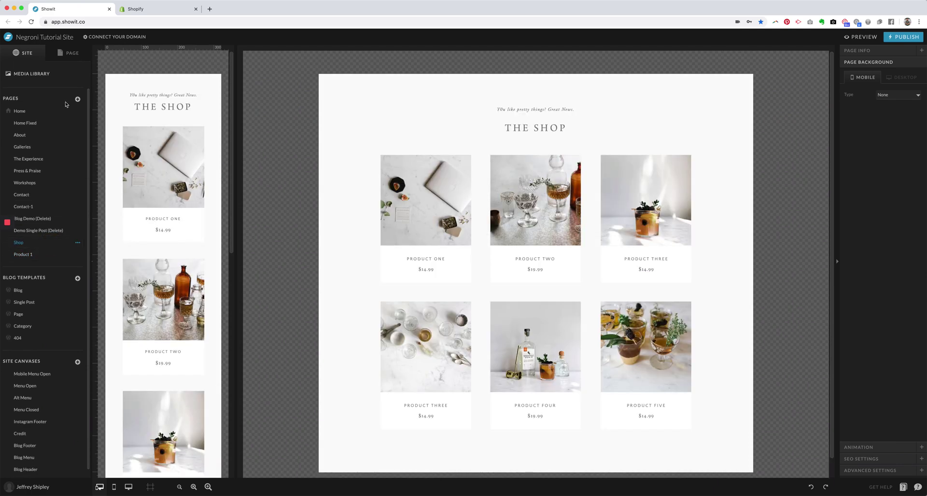
{"action": "left_click", "coordinate": [69, 55]}
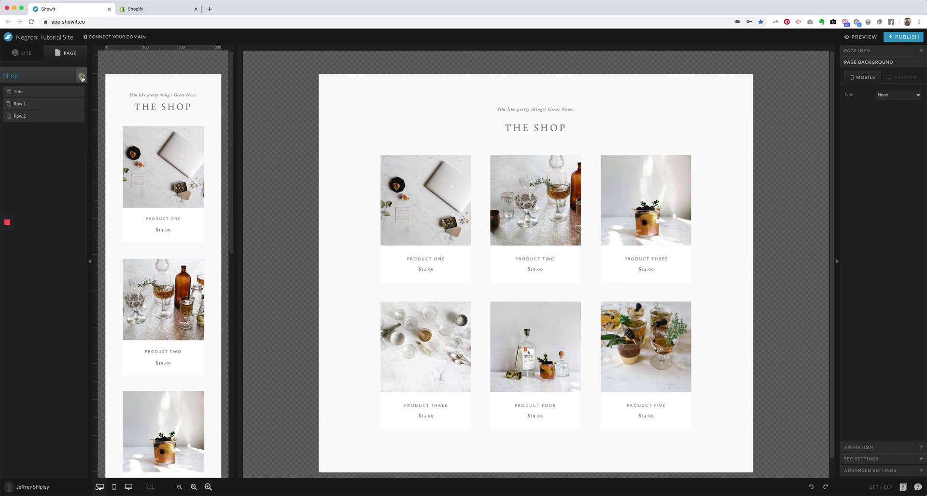
{"action": "left_click", "coordinate": [81, 76]}
{"action": "left_click", "coordinate": [80, 90]}
{"action": "left_click", "coordinate": [68, 107]}
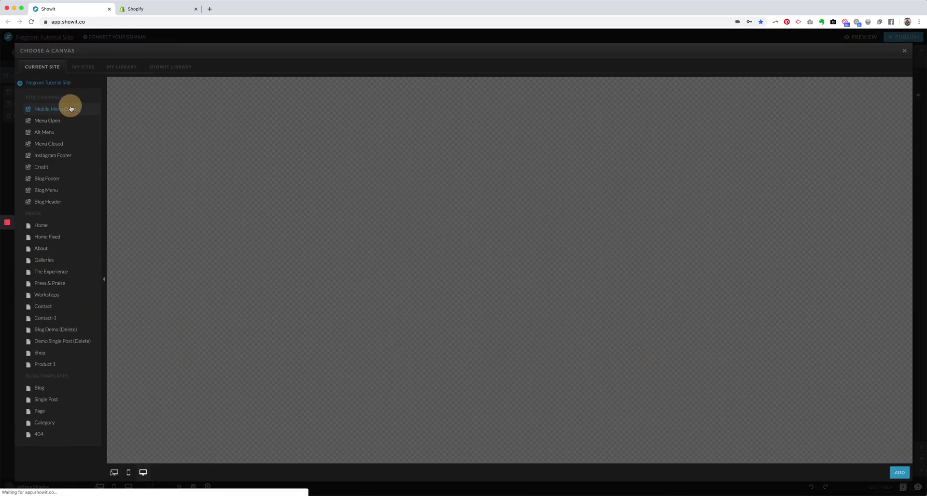
{"action": "left_click", "coordinate": [899, 473]}
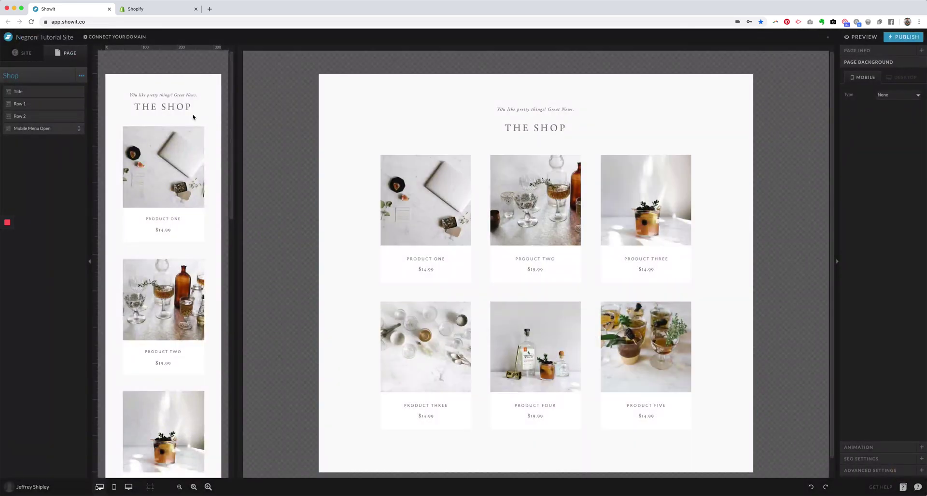
Step: Add the current site's Menu Open and Menu Closed site canvases to the Shop page
{"action": "left_click", "coordinate": [79, 76]}
{"action": "left_click", "coordinate": [77, 91]}
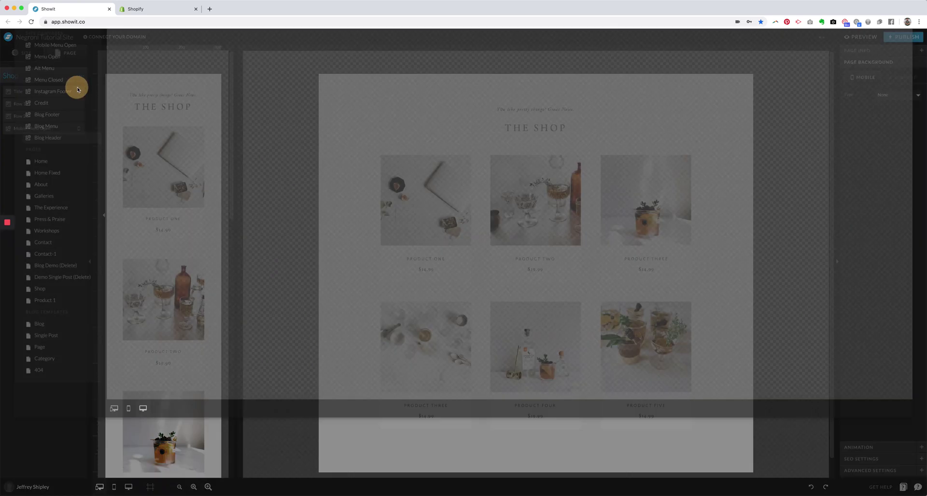
{"action": "left_click", "coordinate": [58, 121]}
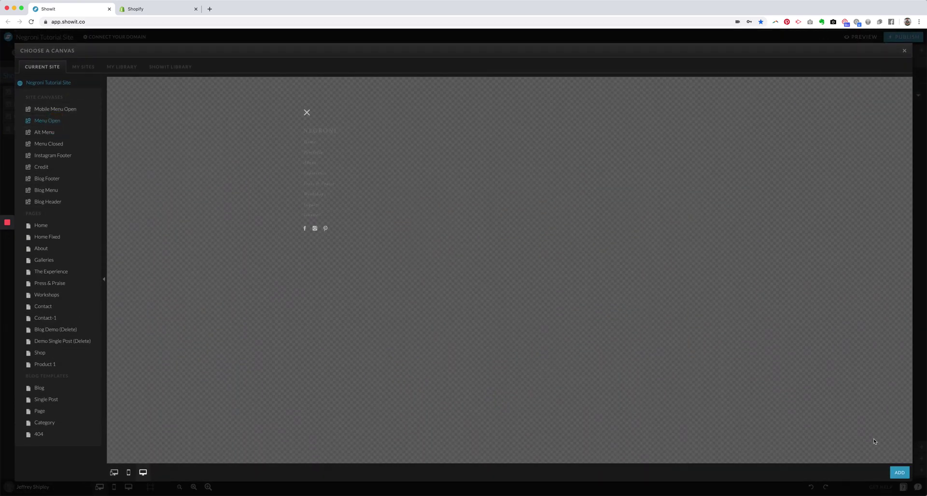
{"action": "left_click", "coordinate": [899, 473]}
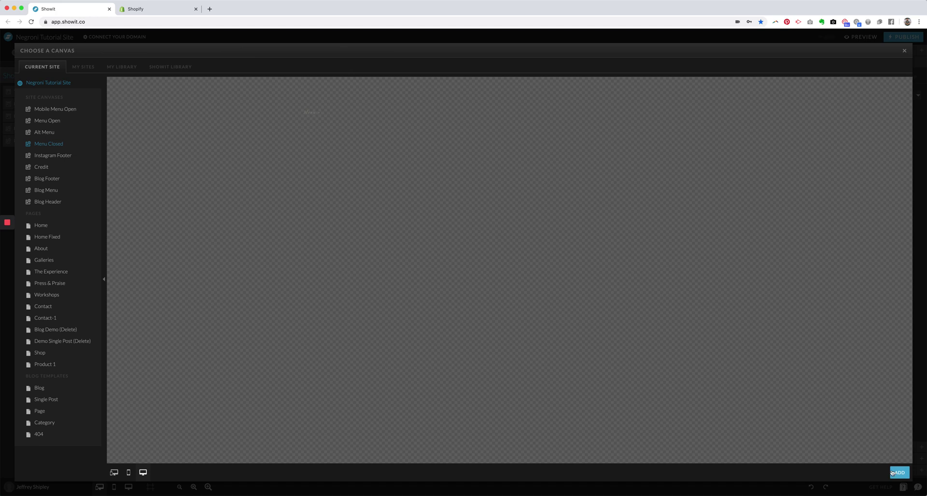
{"action": "left_click", "coordinate": [892, 474]}
Step: Reorder the Shop page's canvases so Mobile Menu Open, Menu Open and Menu Closed come before Title
{"action": "left_click_drag", "start_coordinate": [41, 128], "coordinate": [46, 92]}
{"action": "left_click_drag", "start_coordinate": [48, 143], "coordinate": [54, 103]}
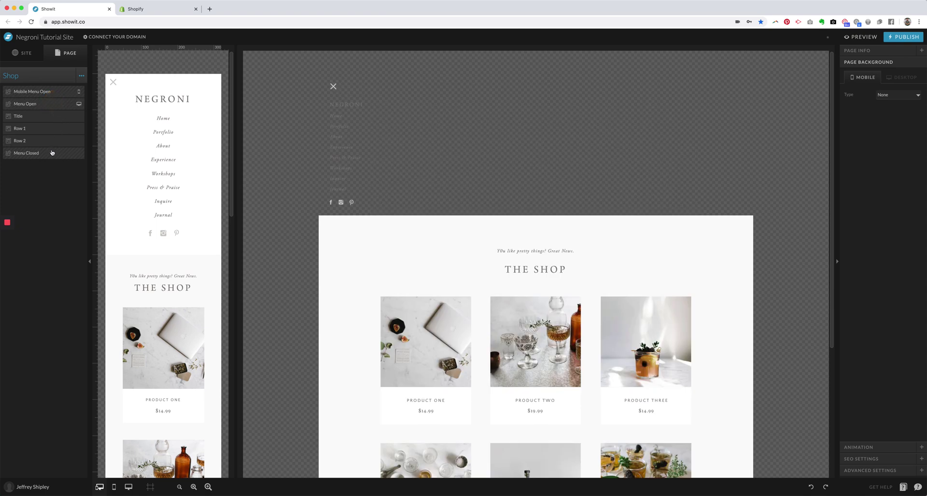
{"action": "left_click_drag", "start_coordinate": [53, 152], "coordinate": [58, 116]}
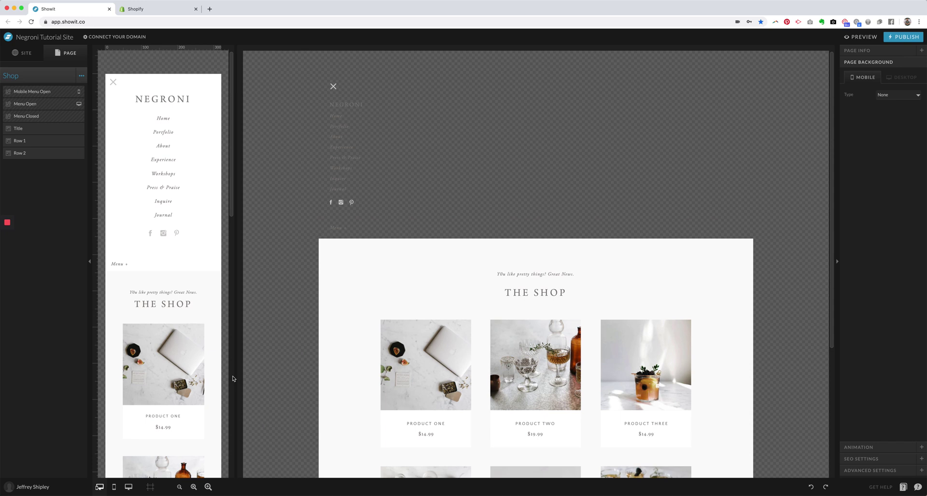
Step: Examine the Shop page's tagline text and the image and click-action settings of the Product One picture
{"action": "scroll", "coordinate": [283, 375], "scroll_direction": "down", "scroll_amount": 1}
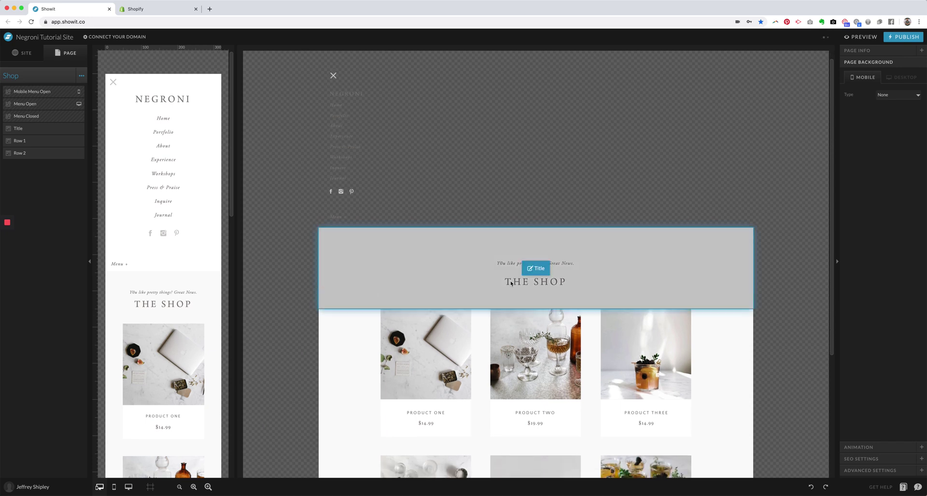
{"action": "left_click", "coordinate": [510, 266]}
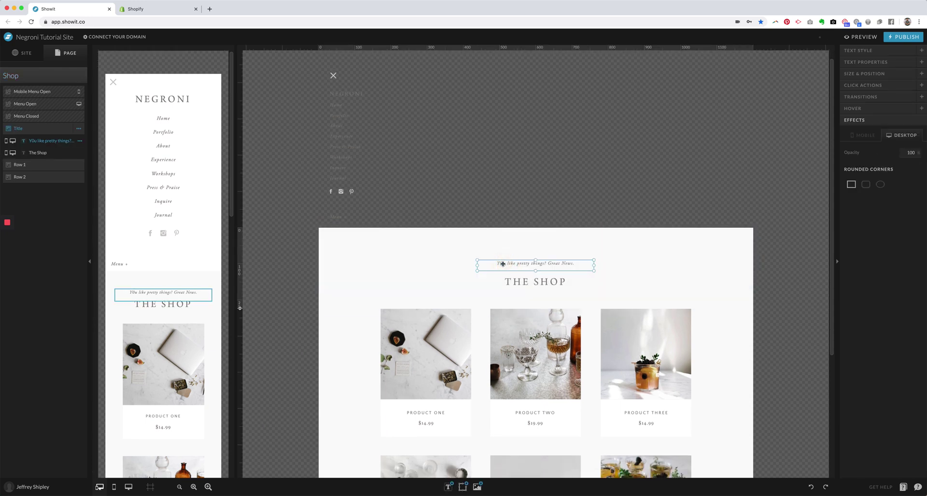
{"action": "scroll", "coordinate": [443, 304], "scroll_direction": "down", "scroll_amount": 5}
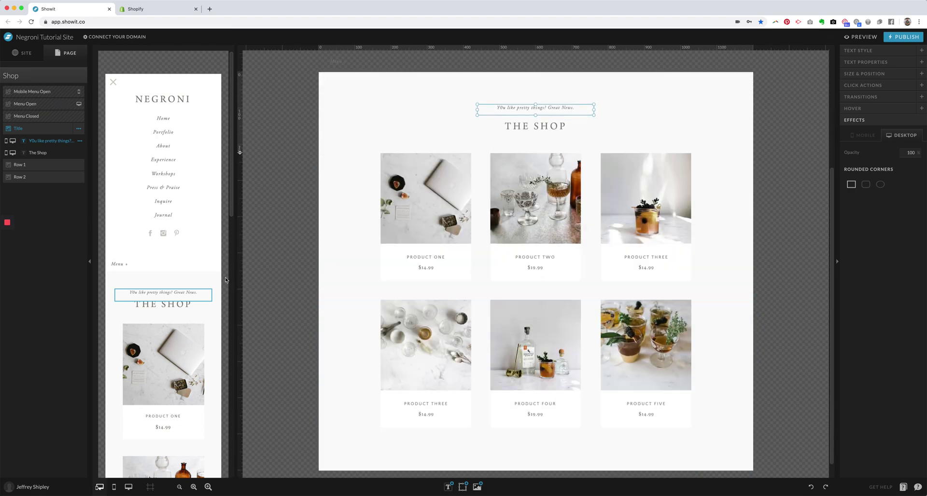
{"action": "left_click", "coordinate": [414, 198]}
{"action": "left_click", "coordinate": [440, 199]}
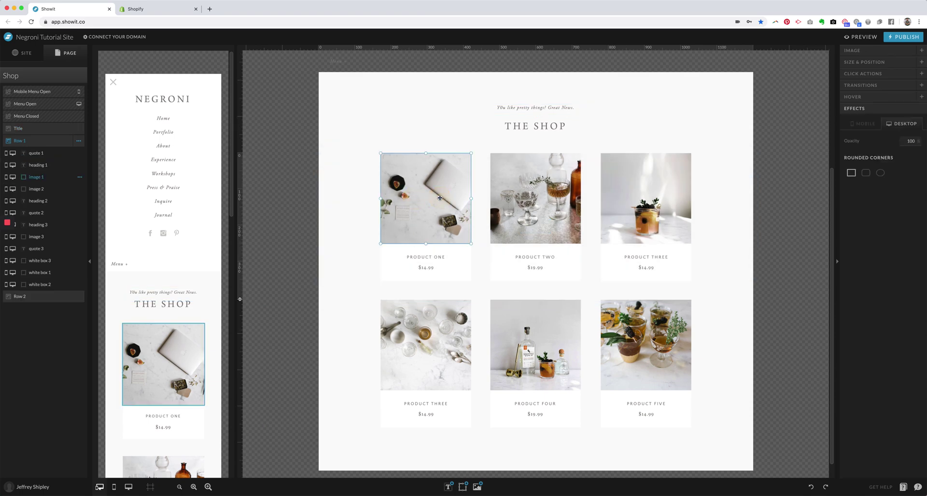
{"action": "left_click", "coordinate": [872, 51]}
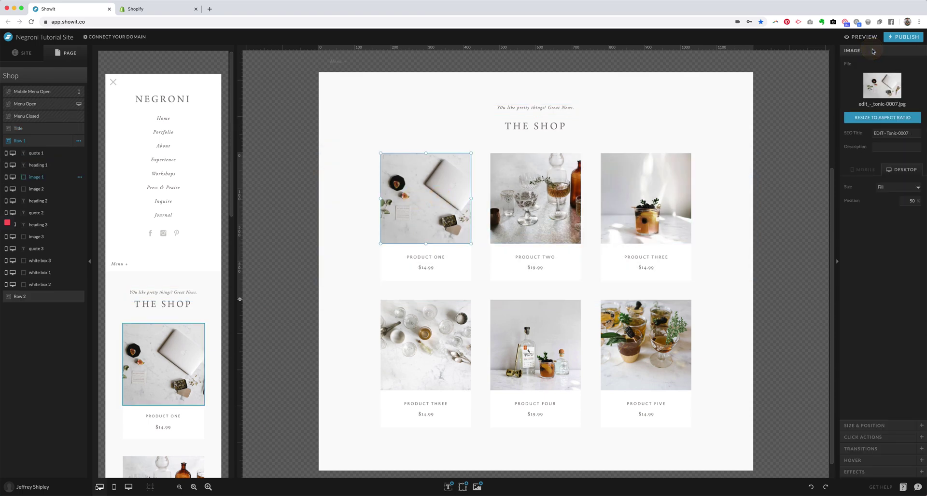
{"action": "left_click", "coordinate": [874, 437]}
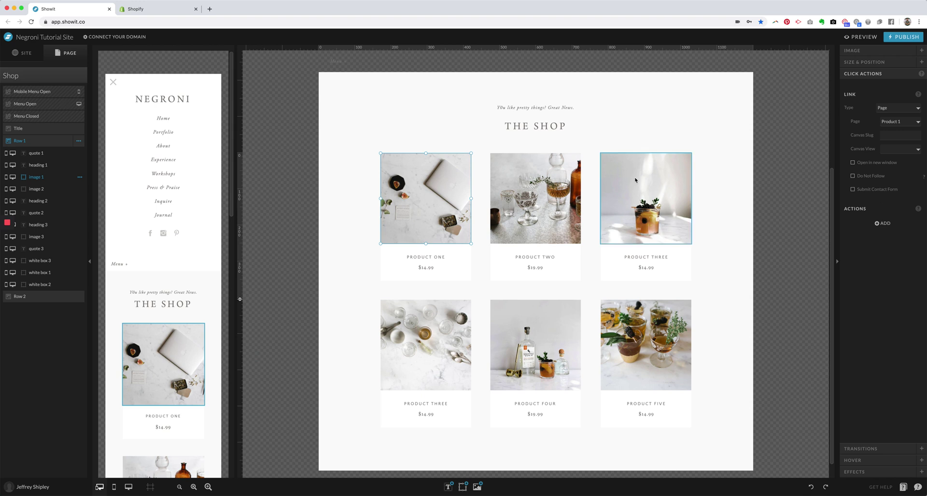
Step: Check which page the Product One picture and heading link to on the Shop page
{"action": "left_click", "coordinate": [532, 203]}
{"action": "left_click", "coordinate": [427, 205]}
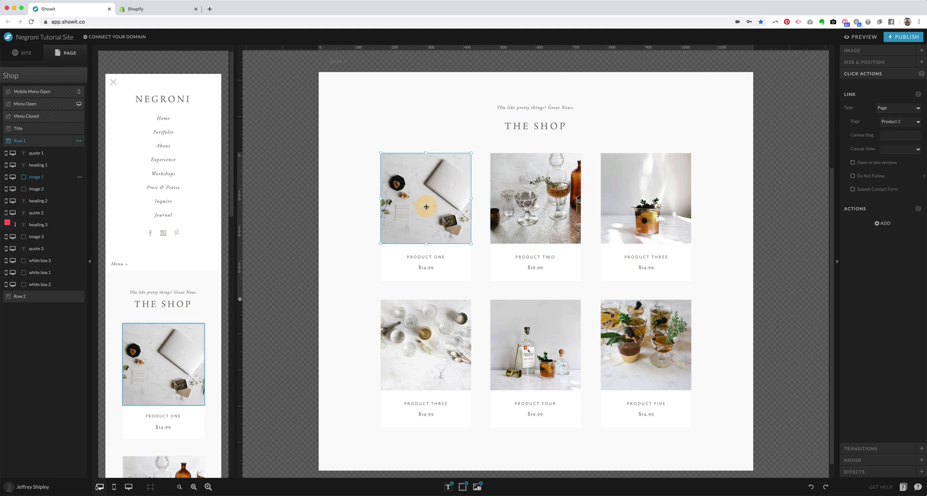
{"action": "left_click", "coordinate": [428, 260]}
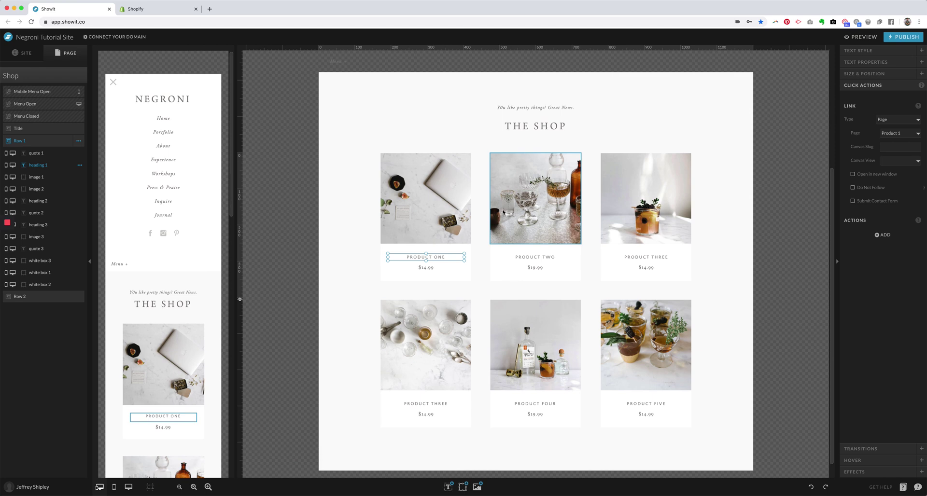
Step: Open the Product 1 page and set the mobile features list's font to Adobe Garamond Pro Italic
{"action": "left_click", "coordinate": [22, 52]}
{"action": "left_click", "coordinate": [57, 283]}
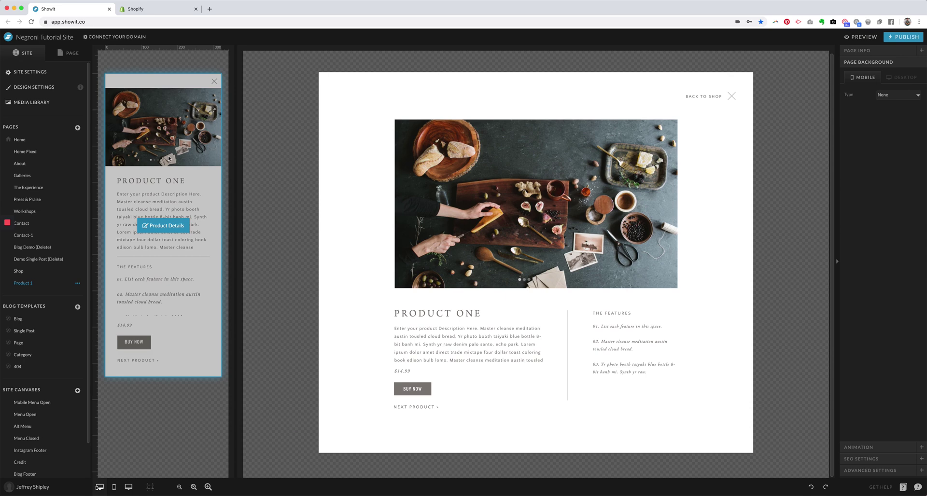
{"action": "left_click", "coordinate": [176, 280]}
{"action": "left_click", "coordinate": [864, 75]}
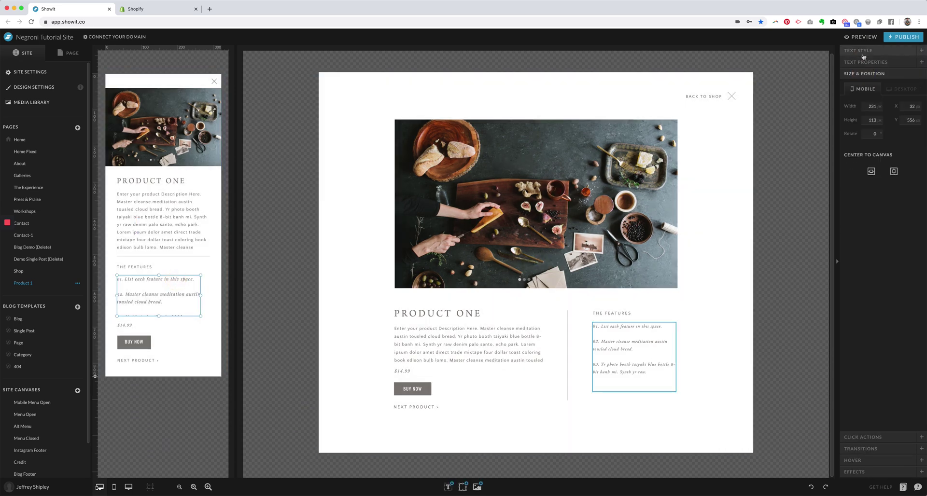
{"action": "left_click", "coordinate": [858, 50]}
{"action": "left_click", "coordinate": [897, 111]}
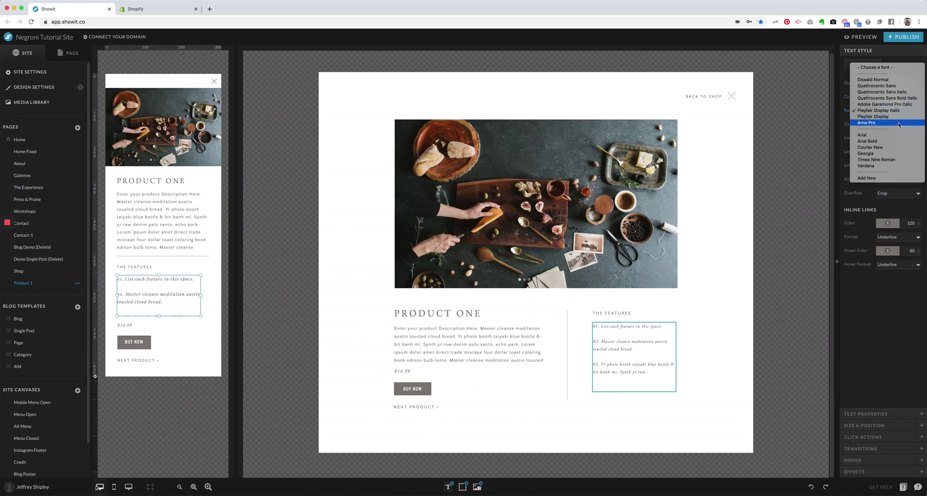
{"action": "left_click", "coordinate": [902, 105]}
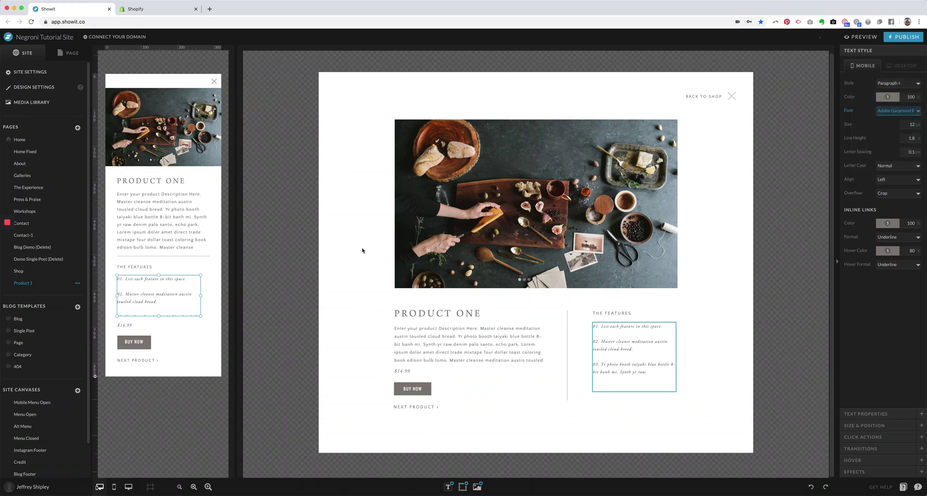
Step: Extend the mobile Product Details canvas to 911 px high and shift the price, Buy Now button and Next Product link down
{"action": "left_click", "coordinate": [218, 296]}
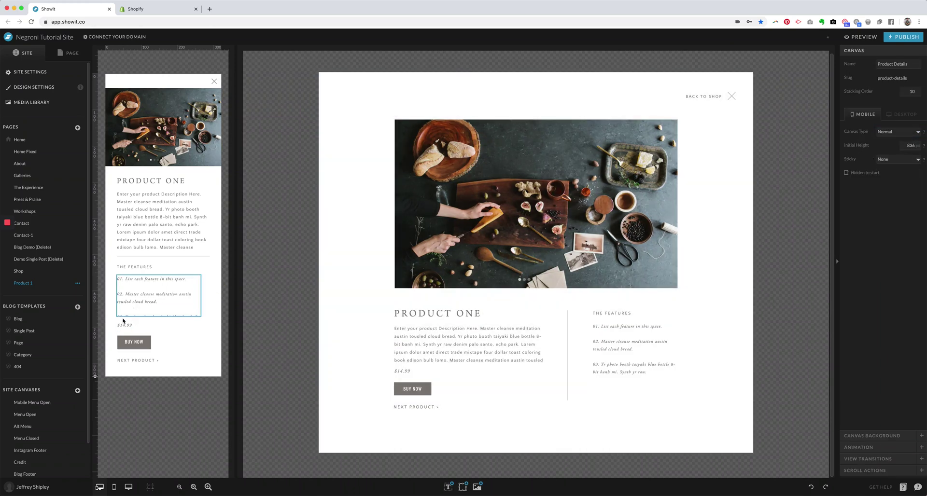
{"action": "left_click_drag", "start_coordinate": [112, 320], "coordinate": [156, 382]}
{"action": "left_click_drag", "start_coordinate": [95, 376], "coordinate": [96, 403]}
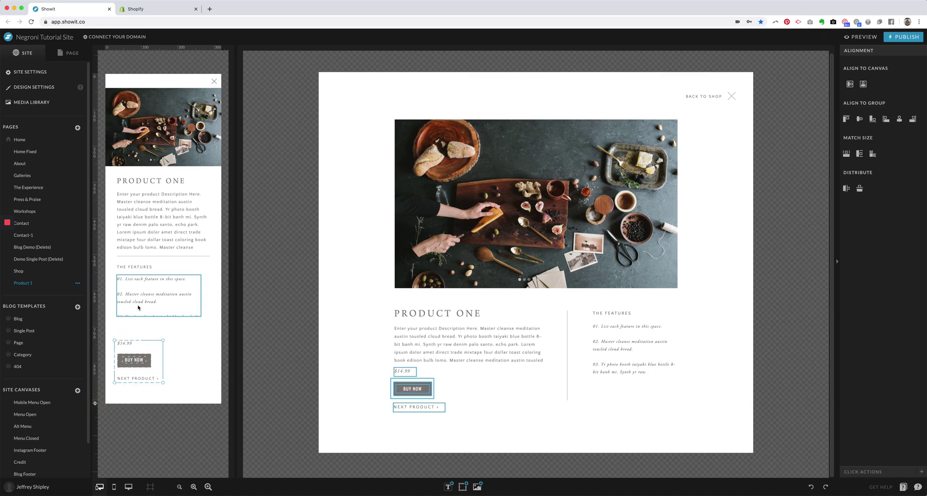
Step: Enlarge the mobile features text box downward to fit all three listed features
{"action": "left_click", "coordinate": [139, 296]}
{"action": "left_click_drag", "start_coordinate": [159, 311], "coordinate": [160, 338]}
{"action": "left_click", "coordinate": [174, 341]}
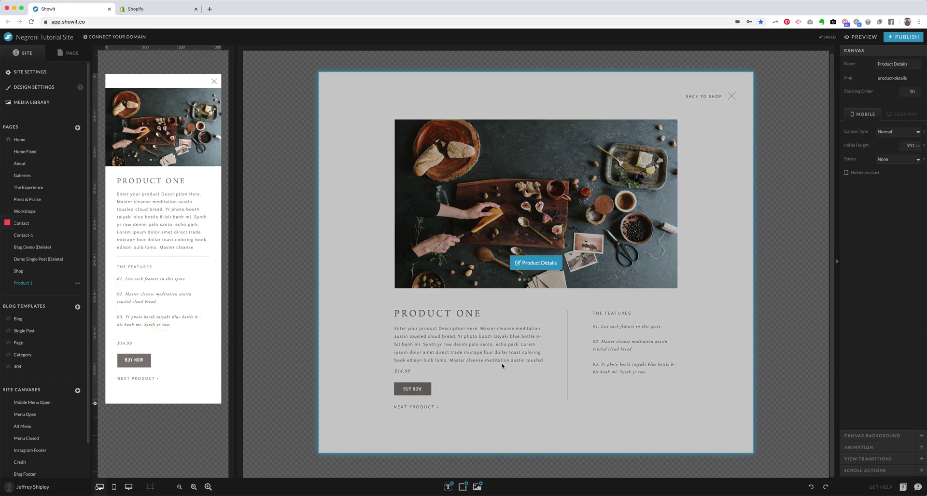
{"action": "left_click", "coordinate": [502, 361]}
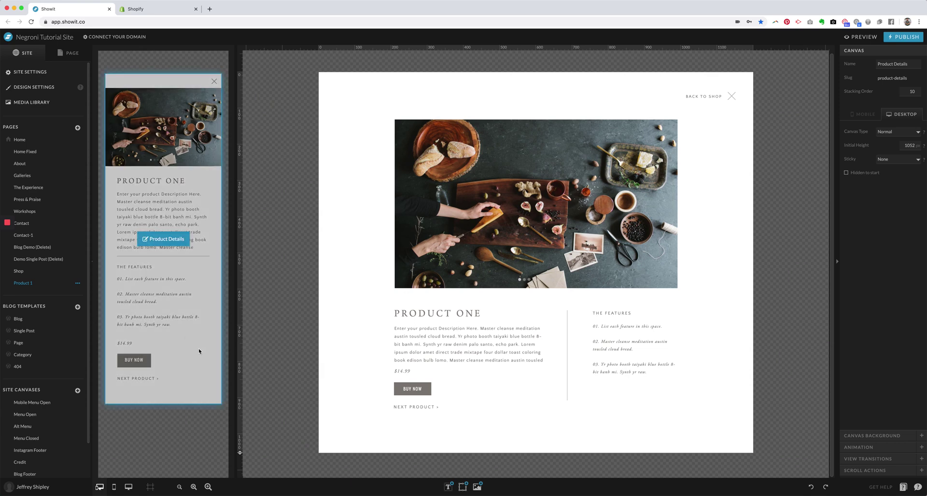
{"action": "left_click", "coordinate": [165, 388]}
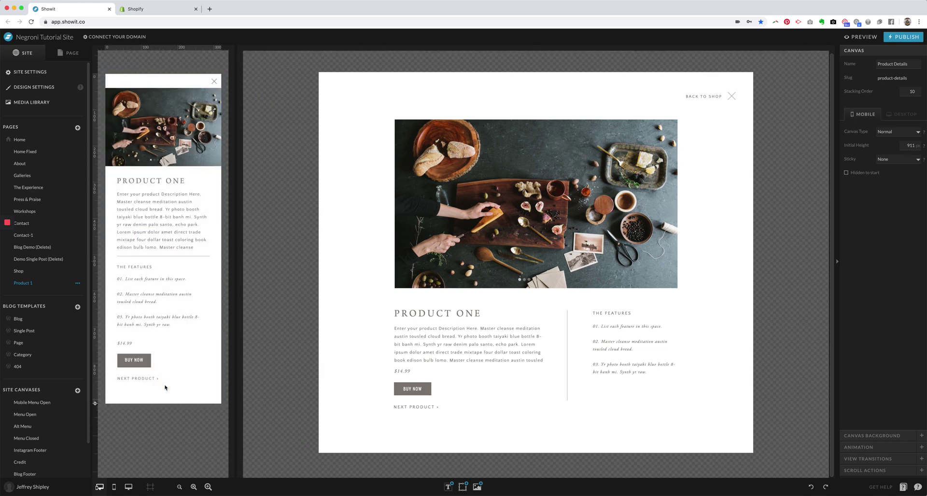
Step: Make two duplicates of the Product 1 page
{"action": "left_click", "coordinate": [77, 283]}
{"action": "left_click", "coordinate": [77, 302]}
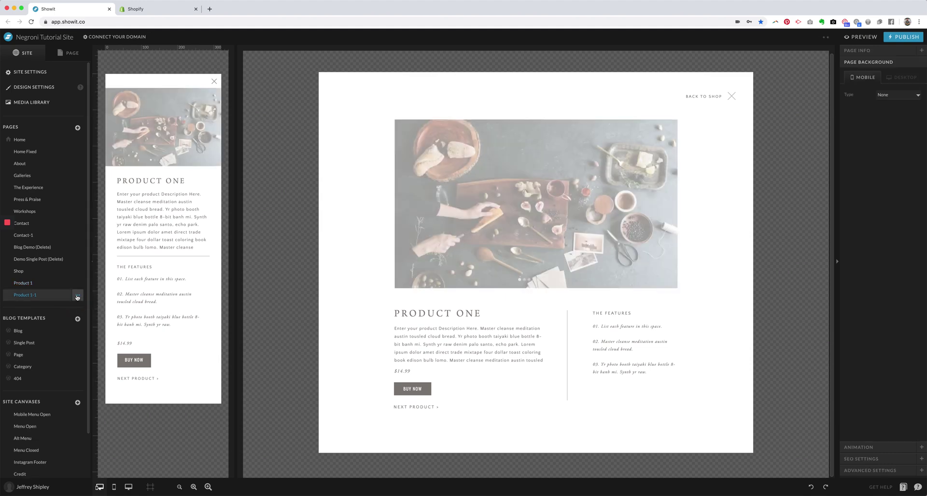
{"action": "left_click", "coordinate": [78, 295]}
{"action": "left_click", "coordinate": [76, 314]}
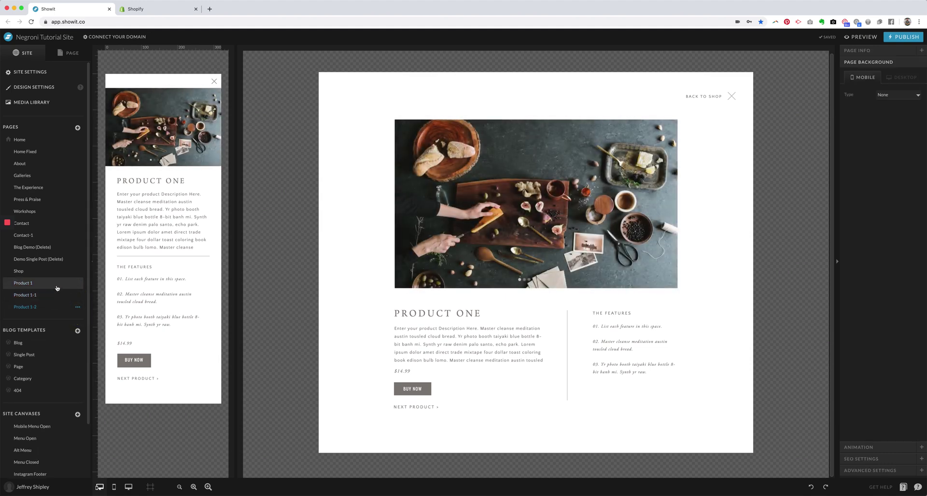
Step: Rename the Product 1-1 page as Product 2
{"action": "left_click", "coordinate": [57, 296]}
{"action": "left_click", "coordinate": [78, 295]}
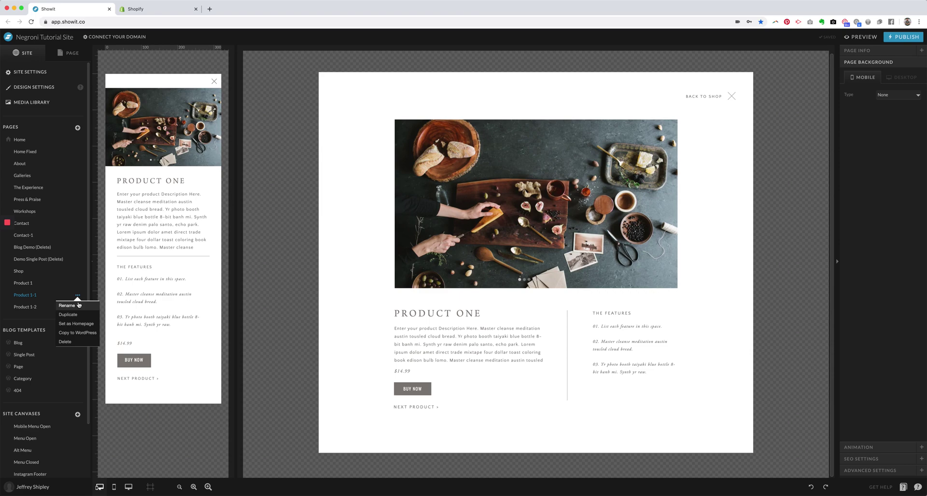
{"action": "left_click", "coordinate": [67, 306]}
{"action": "left_click", "coordinate": [492, 67]}
{"action": "key", "text": "BackSpace"}
{"action": "key", "text": "BackSpace"}
{"action": "key", "text": "BackSpace"}
{"action": "key", "text": "BackSpace"}
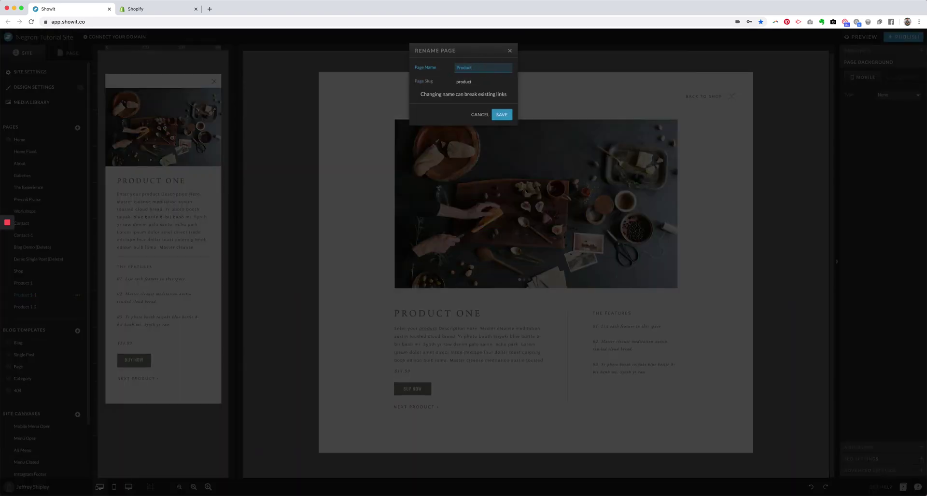
{"action": "type", "text": "2"}
{"action": "key", "text": "Return"}
Step: Rename the Product 1-2 page as Product 3
{"action": "left_click", "coordinate": [20, 307]}
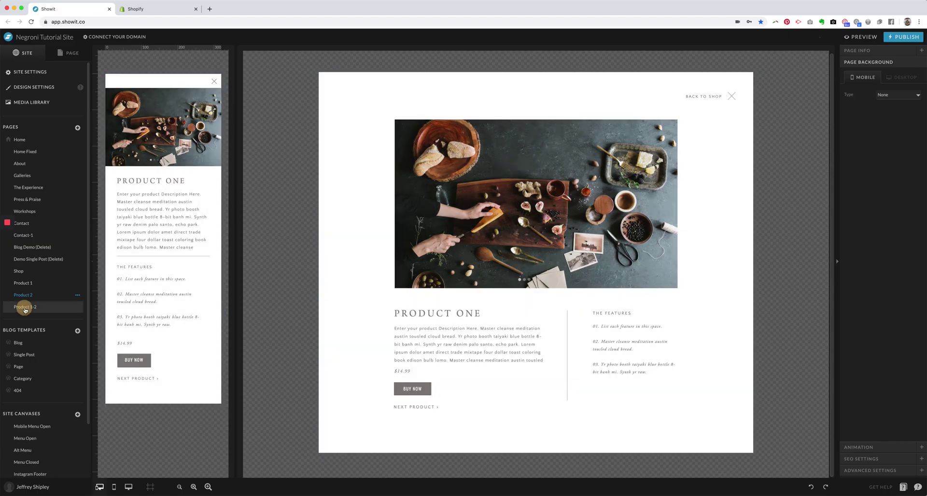
{"action": "left_click", "coordinate": [79, 308]}
{"action": "left_click", "coordinate": [73, 314]}
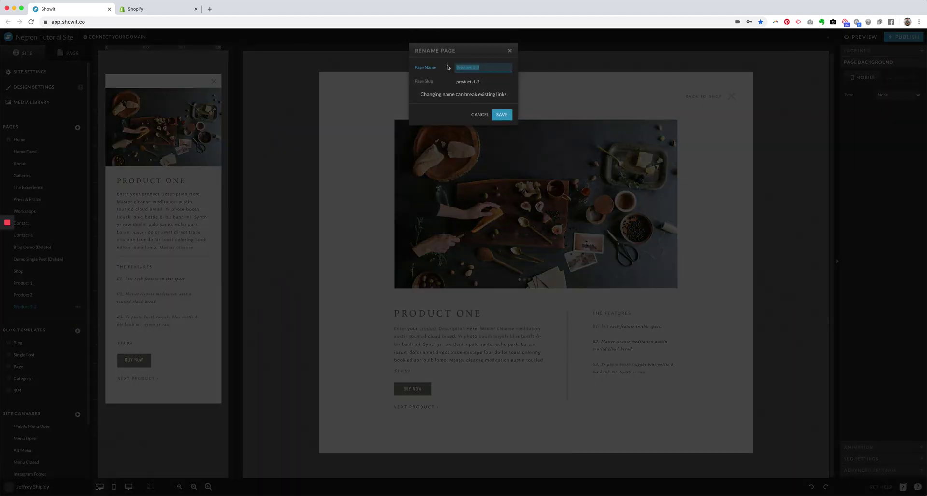
{"action": "left_click", "coordinate": [485, 68]}
{"action": "key", "text": "BackSpace"}
{"action": "key", "text": "BackSpace"}
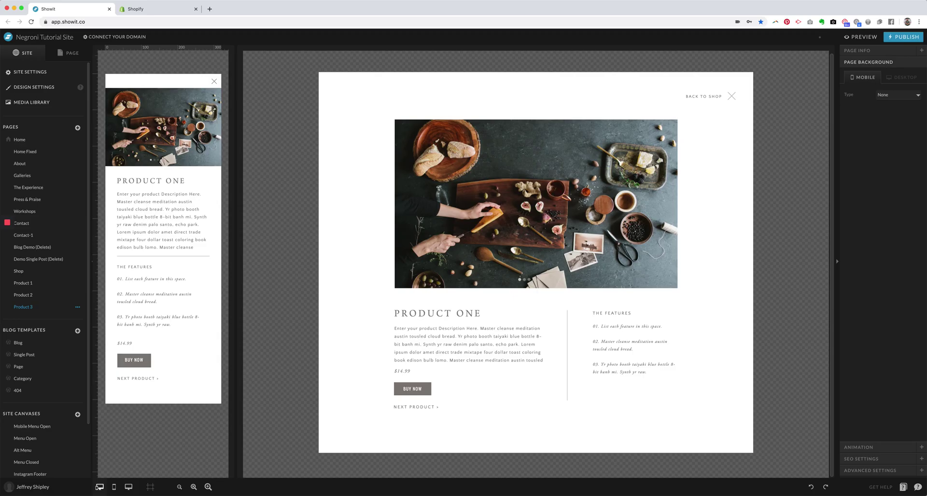
Step: Open the Shop page and link the Product Two picture to the Product 2 page
{"action": "left_click", "coordinate": [42, 275]}
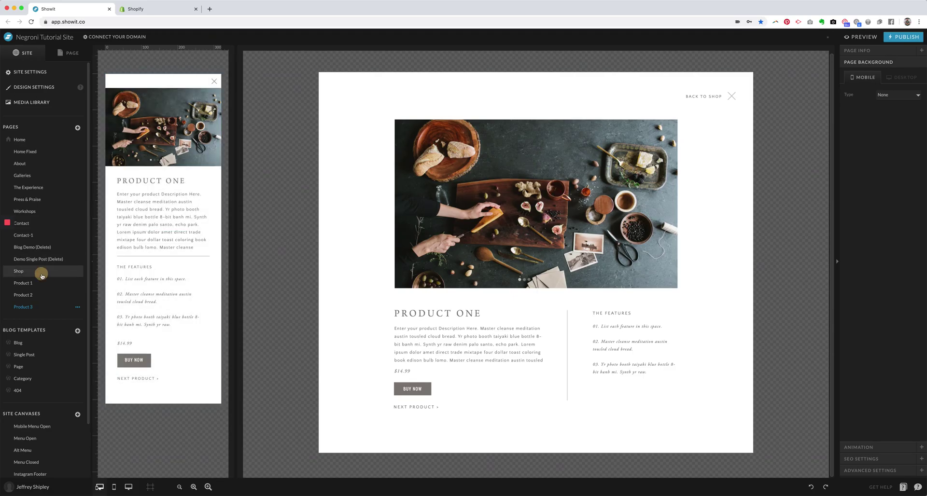
{"action": "scroll", "coordinate": [345, 367], "scroll_direction": "down", "scroll_amount": 5}
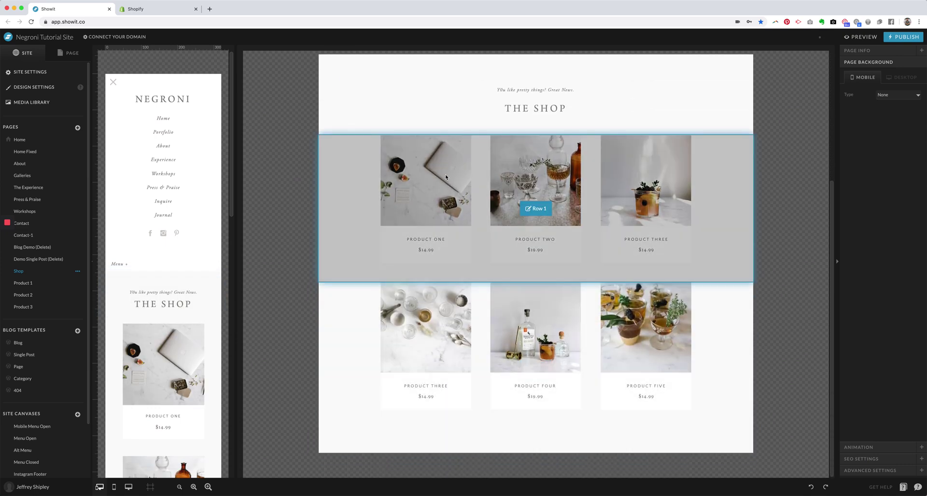
{"action": "left_click", "coordinate": [445, 175]}
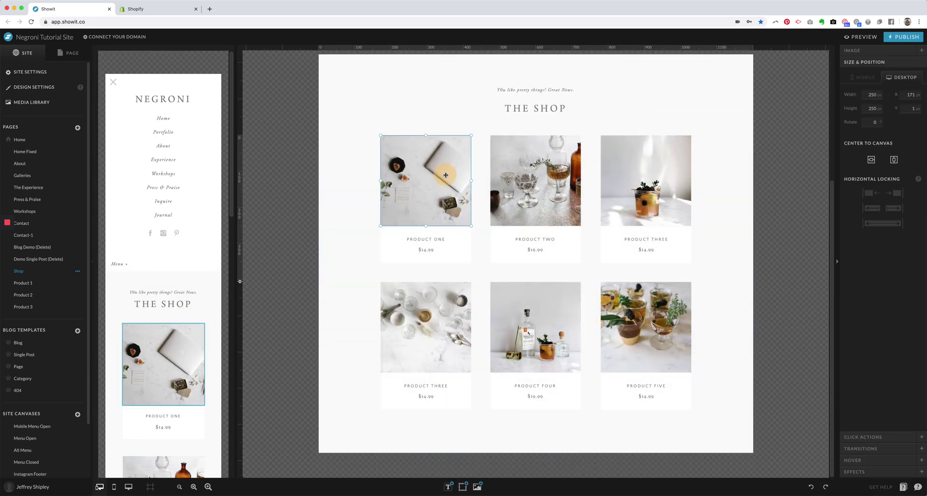
{"action": "left_click", "coordinate": [524, 179]}
{"action": "left_click", "coordinate": [877, 53]}
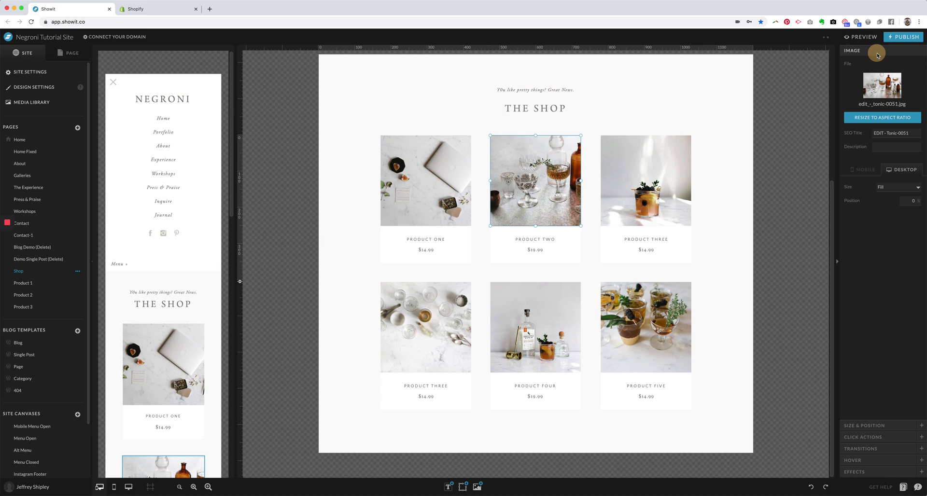
{"action": "left_click", "coordinate": [881, 438]}
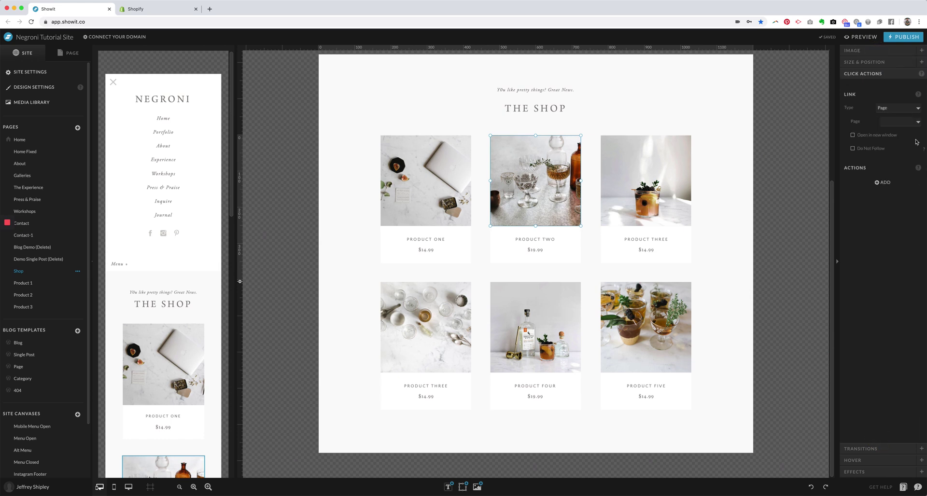
{"action": "left_click", "coordinate": [904, 122]}
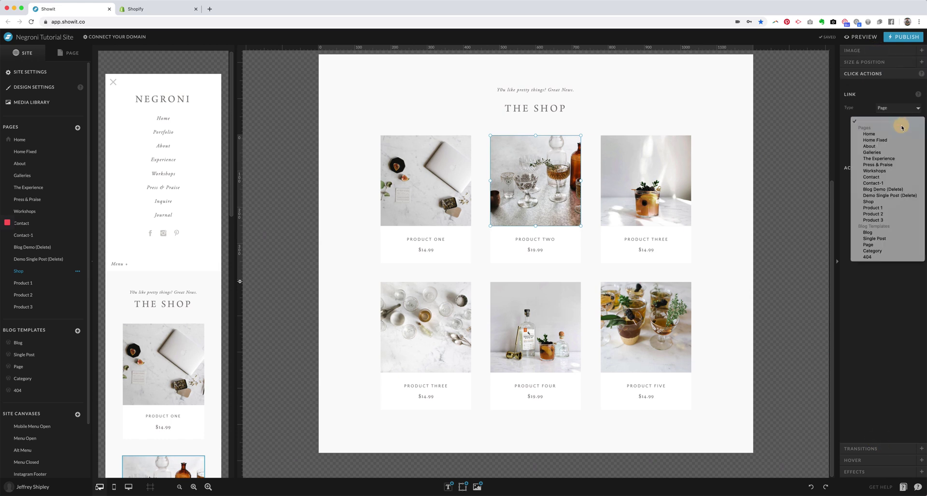
{"action": "left_click", "coordinate": [893, 214]}
Step: Link the Product Two heading to the Product 2 page and select the Product Three picture in the same row
{"action": "left_click", "coordinate": [544, 240]}
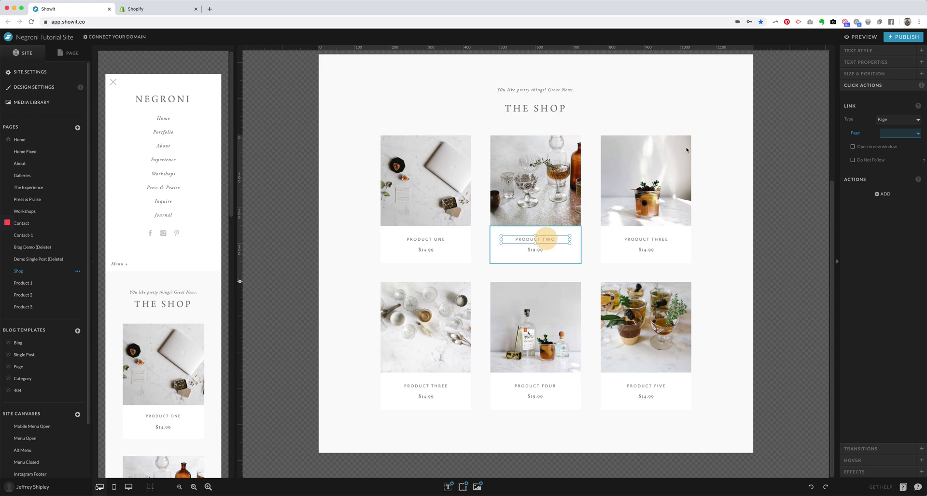
{"action": "left_click", "coordinate": [901, 134]}
{"action": "left_click", "coordinate": [891, 222]}
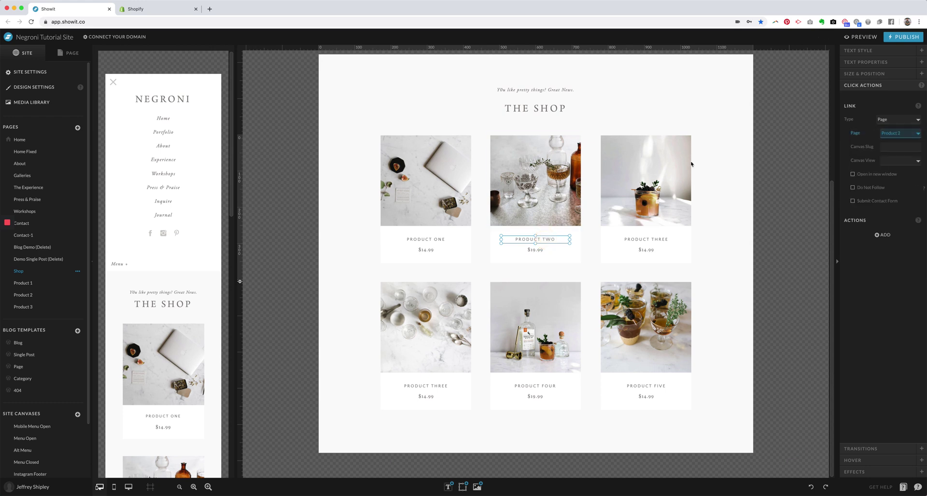
{"action": "left_click", "coordinate": [689, 165]}
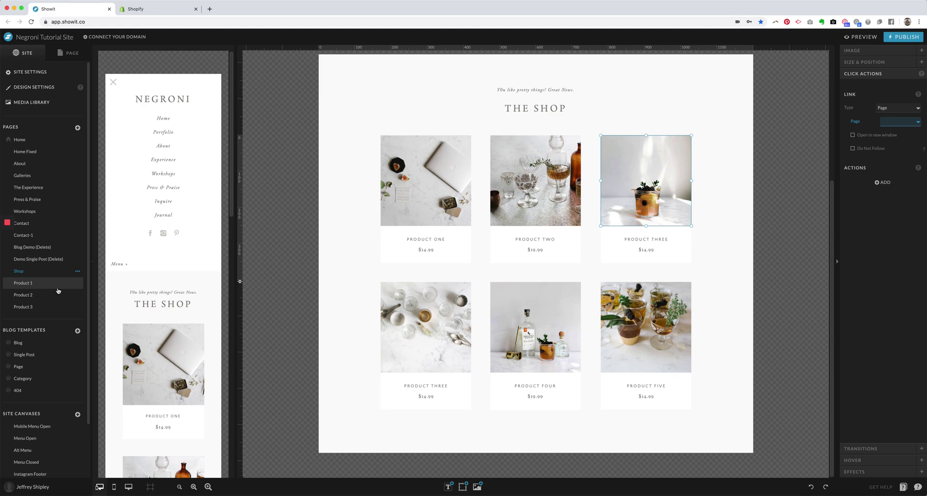
Step: Open the Product 1 page and extend its desktop Product Details canvas to about 1209 px high
{"action": "left_click", "coordinate": [57, 290]}
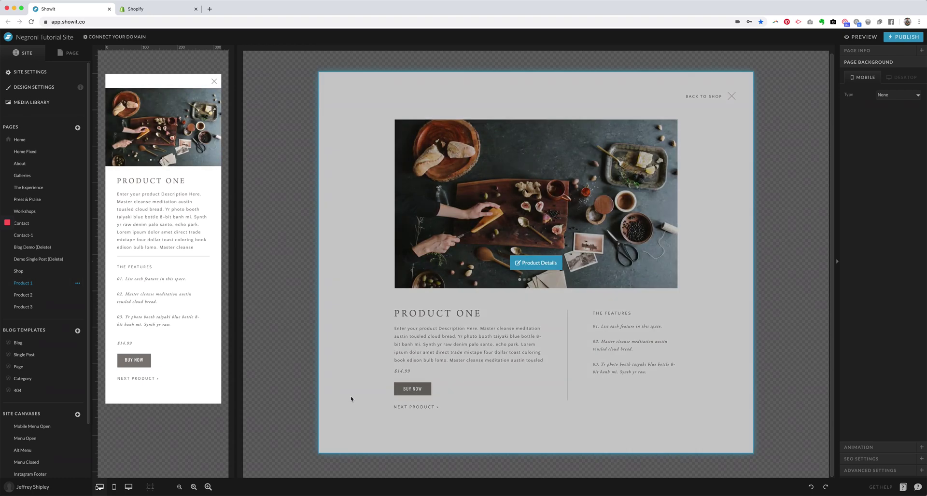
{"action": "left_click", "coordinate": [352, 397]}
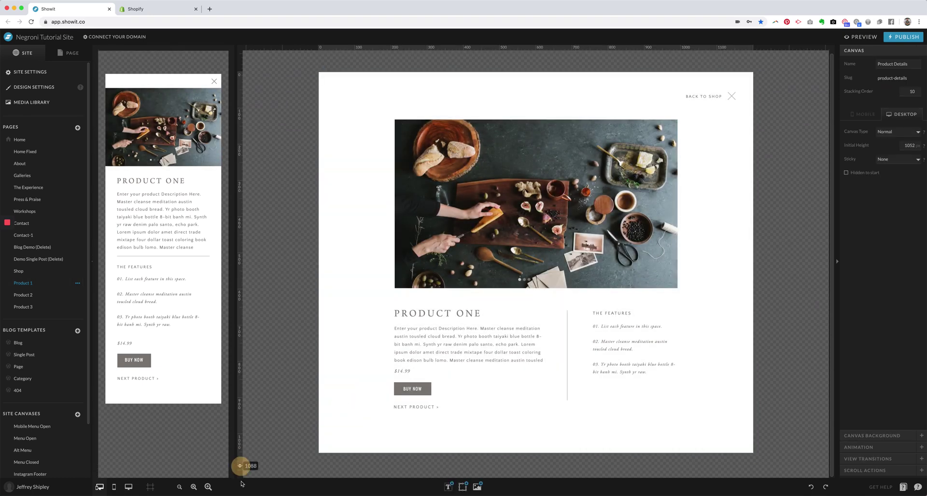
{"action": "left_click_drag", "start_coordinate": [242, 483], "coordinate": [241, 495]}
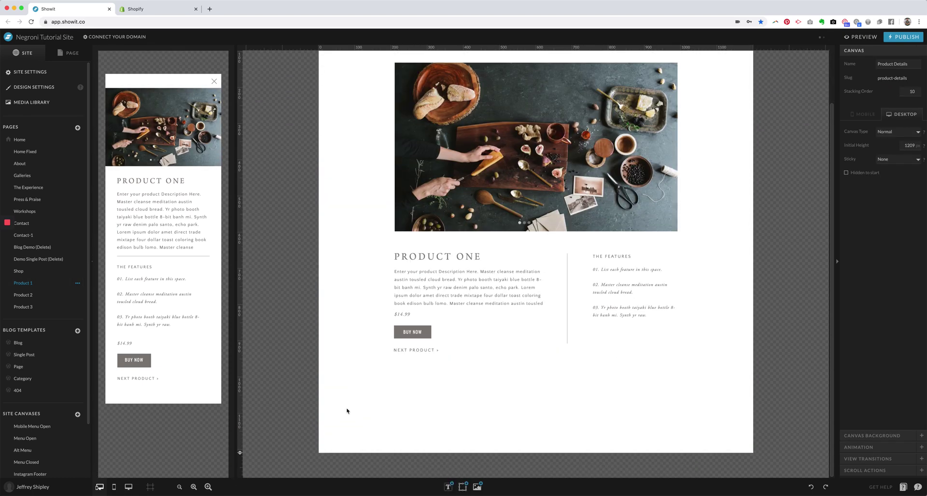
{"action": "scroll", "coordinate": [381, 326], "scroll_direction": "up", "scroll_amount": 3}
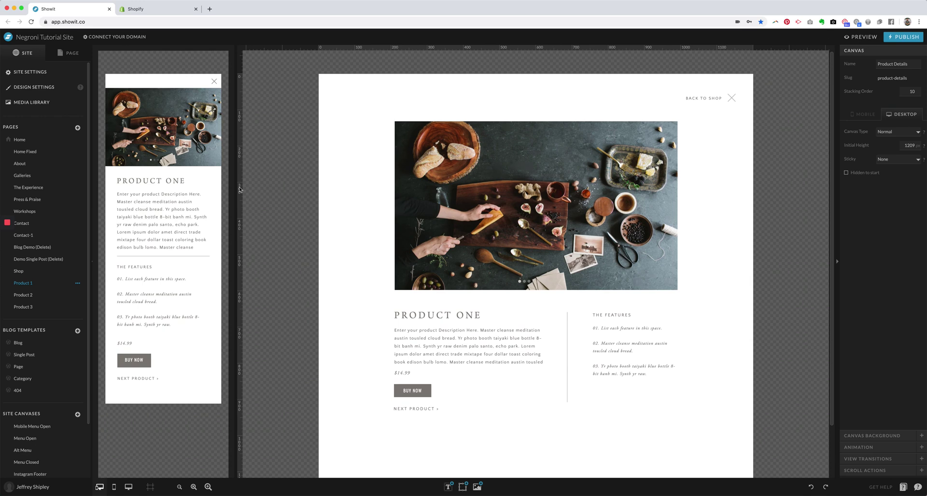
{"action": "scroll", "coordinate": [349, 304], "scroll_direction": "down", "scroll_amount": 3}
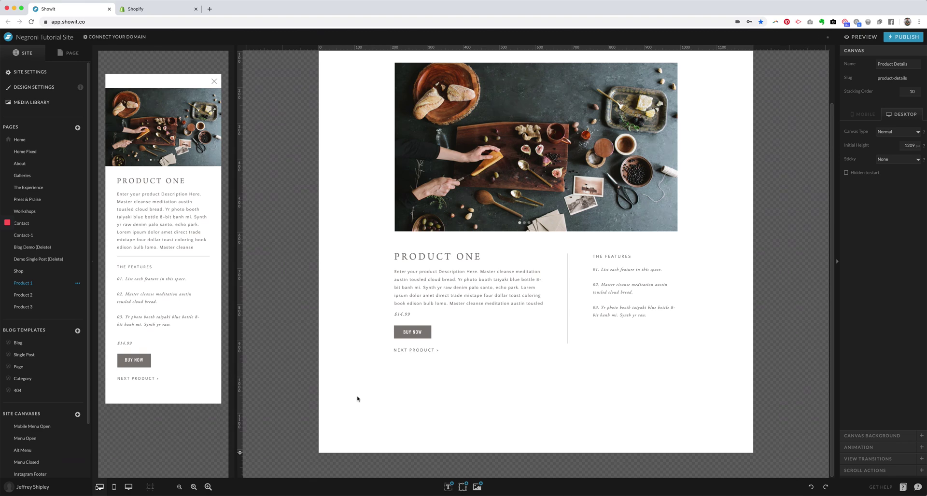
Step: Move the Shopify buy button embed beside the desktop Buy Now button and open the Product 1 page's element list
{"action": "scroll", "coordinate": [358, 398], "scroll_direction": "up", "scroll_amount": 3}
{"action": "scroll", "coordinate": [357, 398], "scroll_direction": "down", "scroll_amount": 3}
{"action": "scroll", "coordinate": [357, 399], "scroll_direction": "up", "scroll_amount": 3}
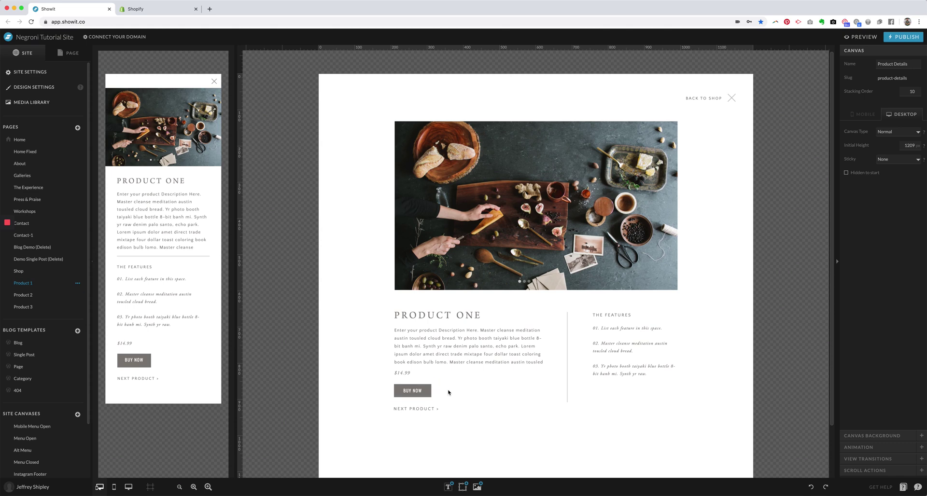
{"action": "left_click_drag", "start_coordinate": [424, 390], "coordinate": [492, 392]}
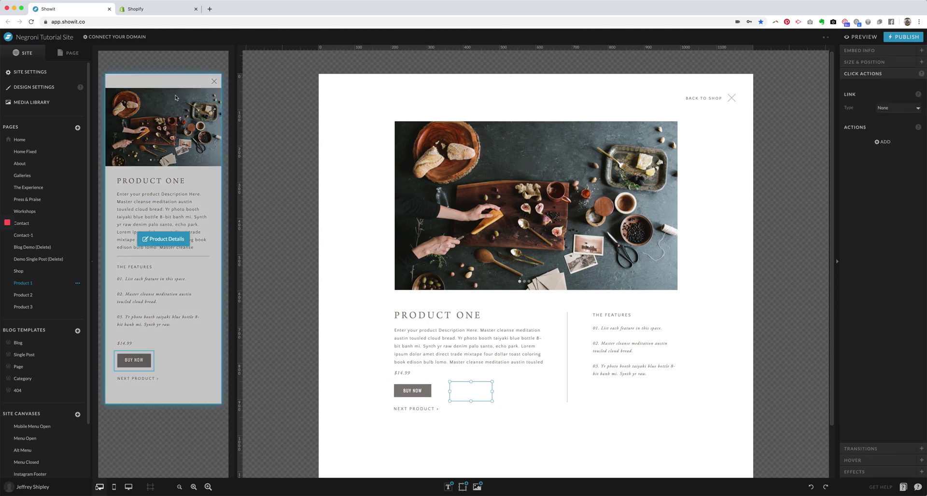
{"action": "left_click", "coordinate": [66, 53]}
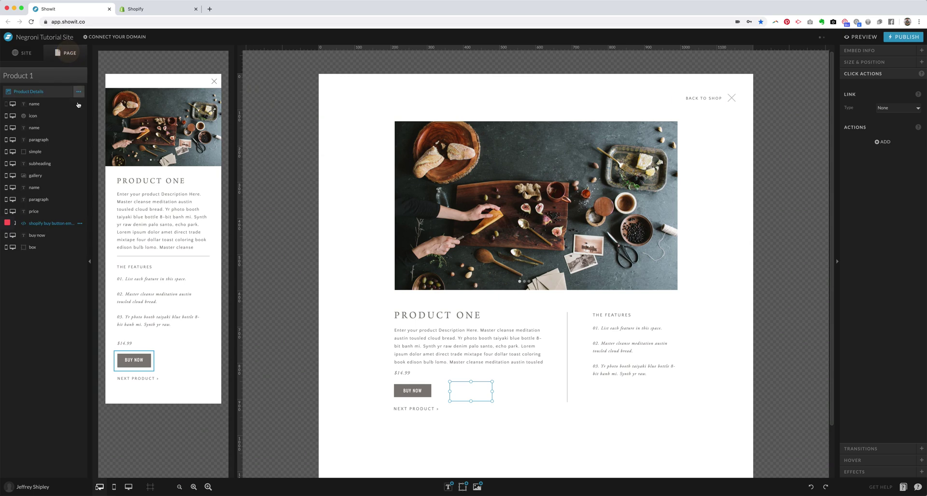
Step: Open the effects settings of the Shopify buy button embed and move the embed slightly farther from the desktop Buy Now button
{"action": "left_click", "coordinate": [64, 224]}
{"action": "left_click", "coordinate": [881, 472]}
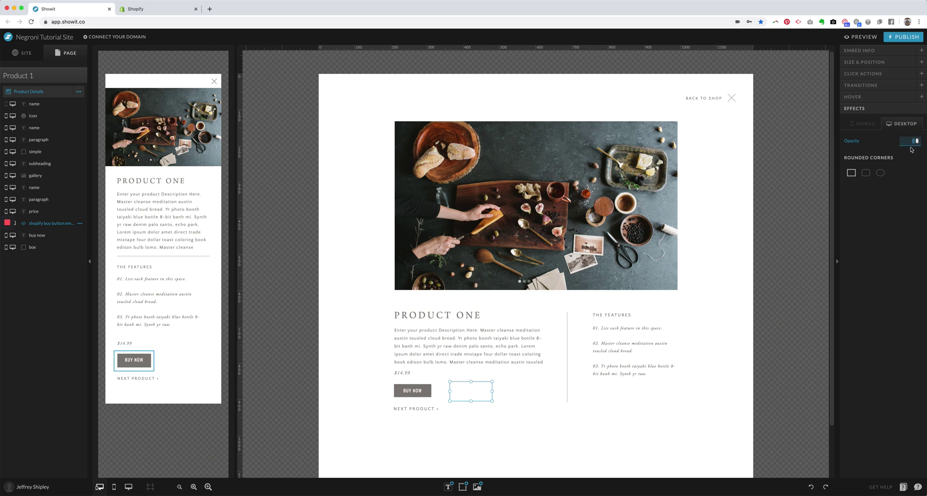
{"action": "left_click_drag", "start_coordinate": [485, 392], "coordinate": [498, 390]}
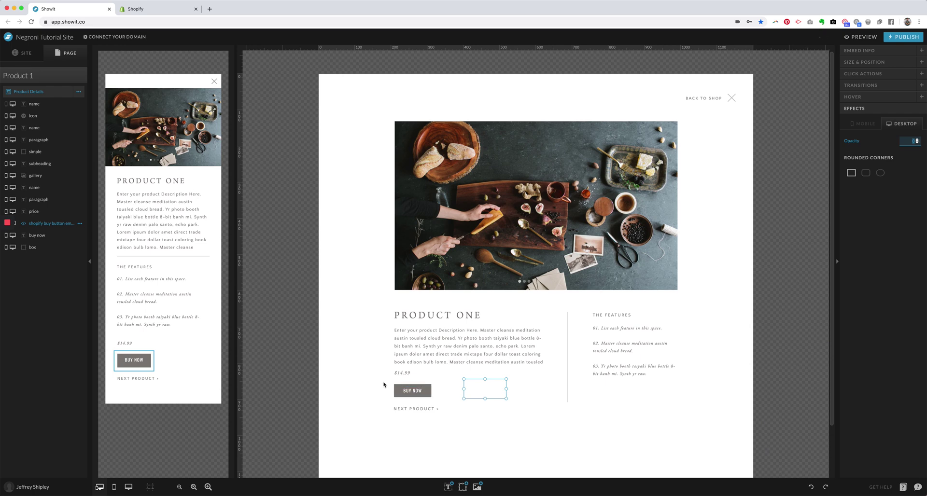
Step: Select the desktop Buy Now button's text and box, and examine the text style of its label
{"action": "left_click_drag", "start_coordinate": [382, 385], "coordinate": [432, 395]}
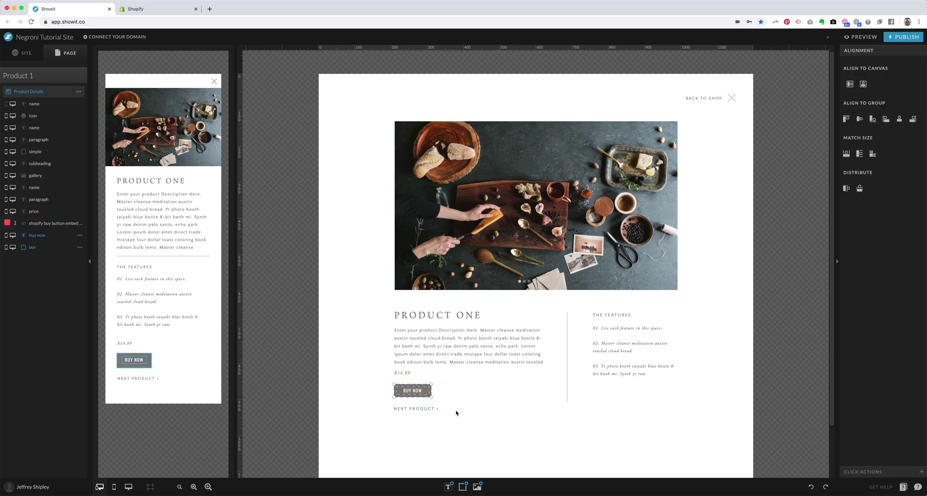
{"action": "left_click", "coordinate": [413, 391]}
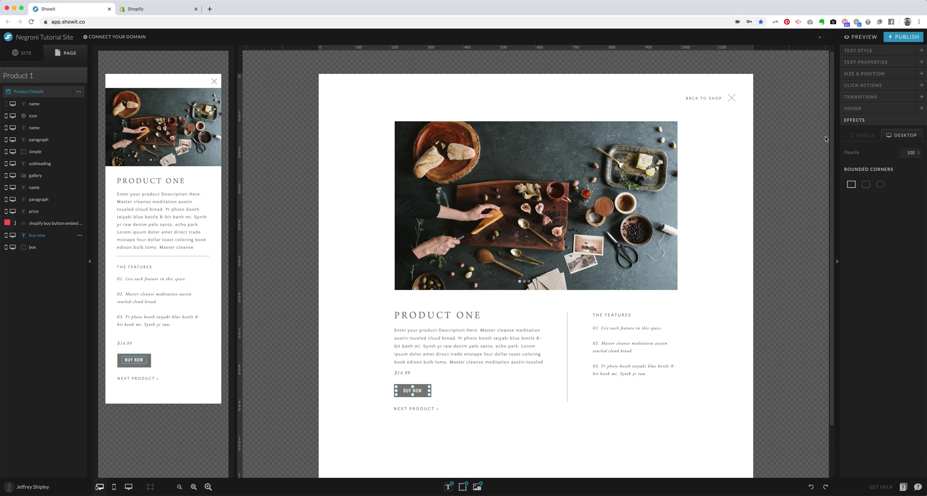
{"action": "left_click", "coordinate": [865, 51]}
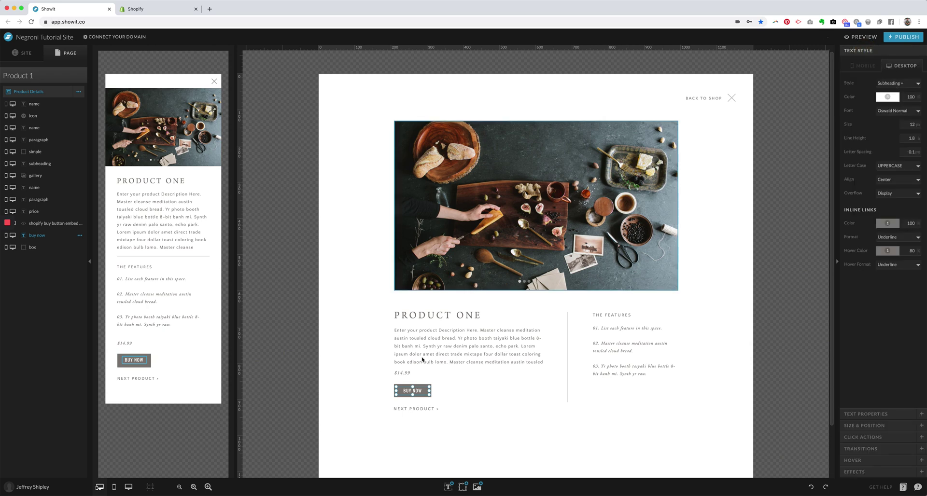
{"action": "left_click", "coordinate": [382, 404]}
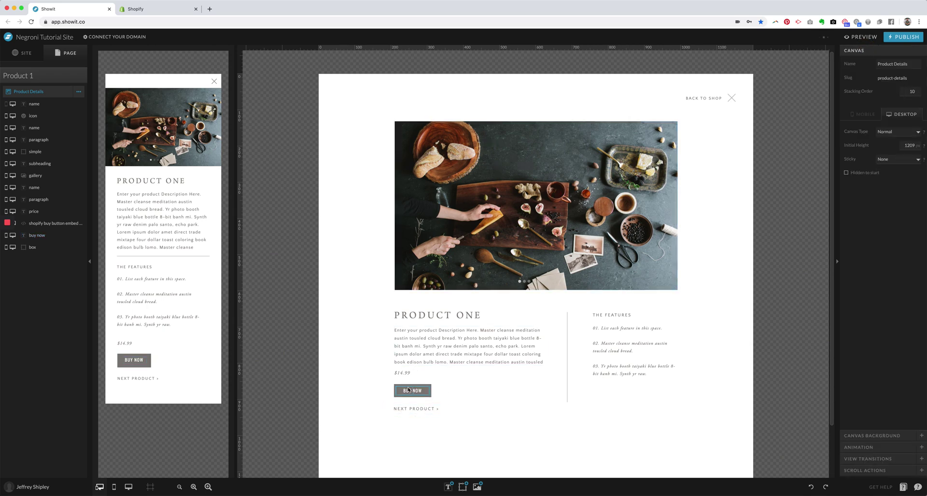
Step: Set the Shopify buy button embed's desktop opacity to 100 and widen its frame
{"action": "left_click_drag", "start_coordinate": [413, 396], "coordinate": [486, 392]}
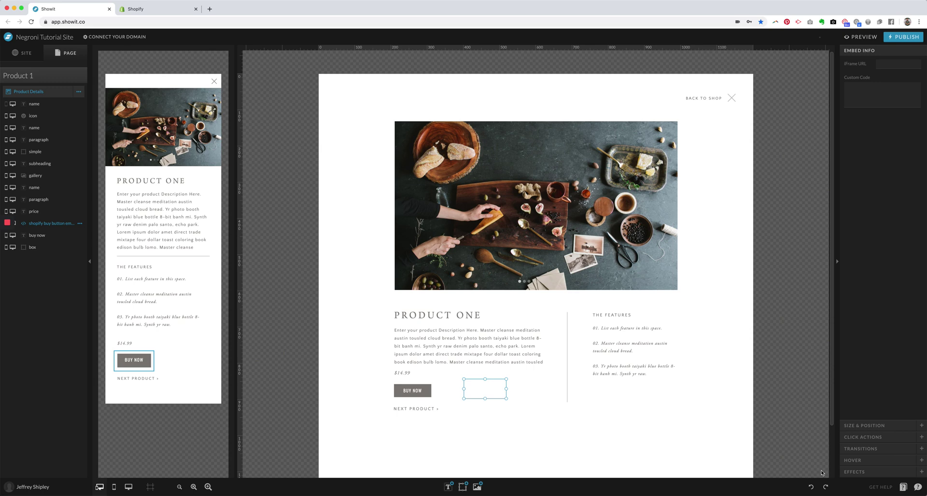
{"action": "left_click", "coordinate": [857, 472]}
{"action": "left_click", "coordinate": [916, 141]}
{"action": "type", "text": "100"}
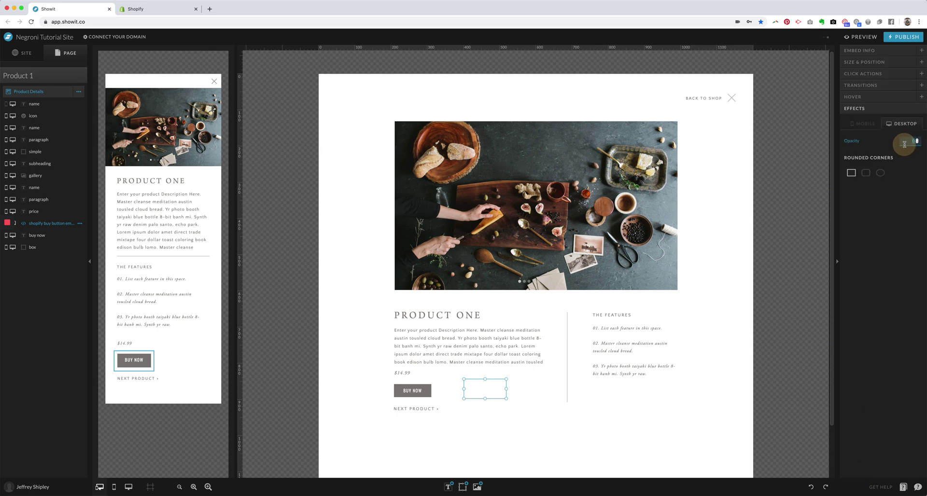
{"action": "key", "text": "Return"}
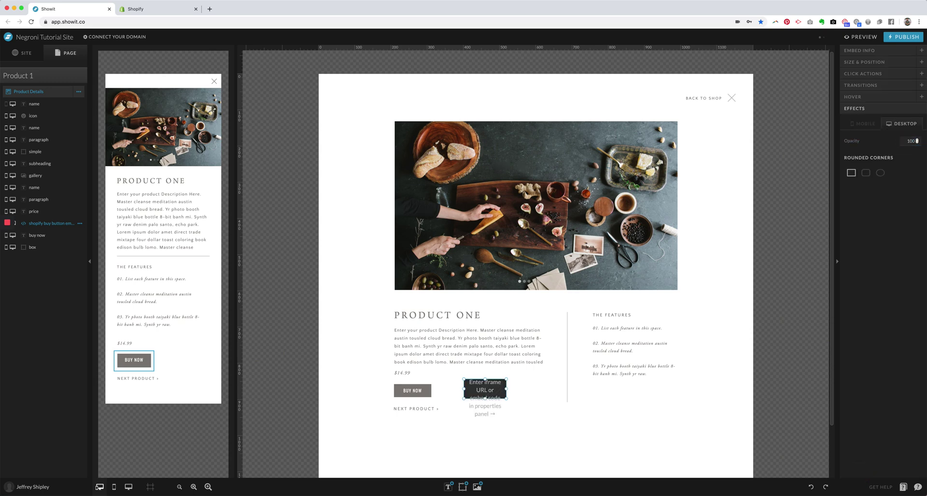
{"action": "left_click_drag", "start_coordinate": [506, 390], "coordinate": [521, 389]}
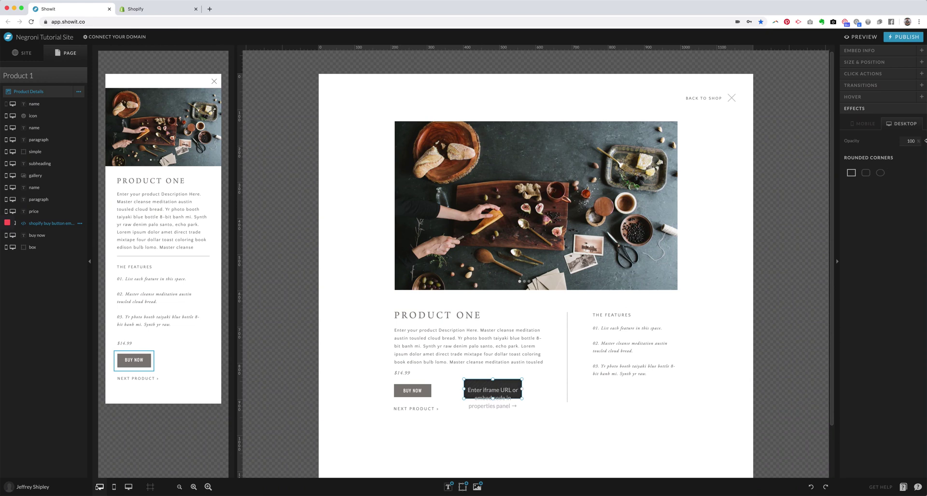
Step: Set the buy button embed's desktop opacity to 0 and shift it slightly closer to the Buy Now button
{"action": "left_click", "coordinate": [910, 140]}
{"action": "type", "text": "0"}
{"action": "key", "text": "Return"}
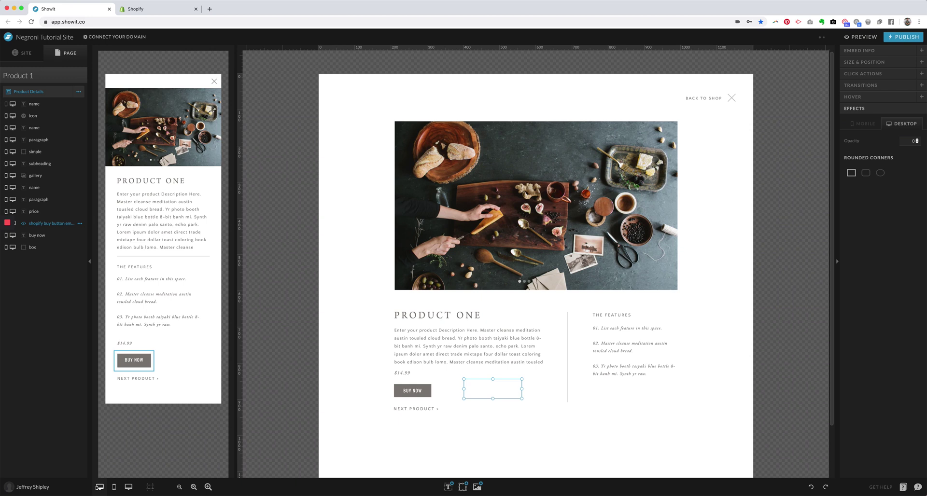
{"action": "left_click", "coordinate": [542, 431]}
{"action": "left_click_drag", "start_coordinate": [494, 393], "coordinate": [488, 395]}
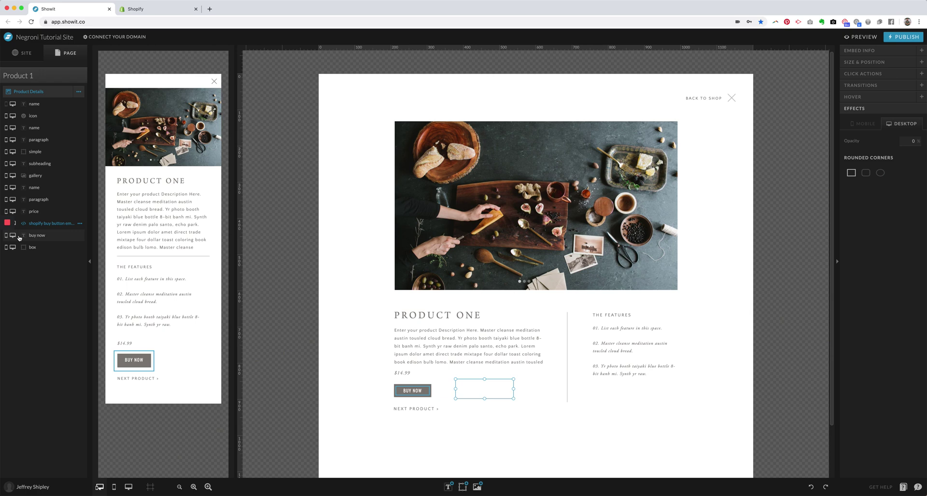
Step: Switch to Shopify and create a Product Buy Button for the COVID-19 Liability Waiver
{"action": "mouse_move", "coordinate": [8, 224]}
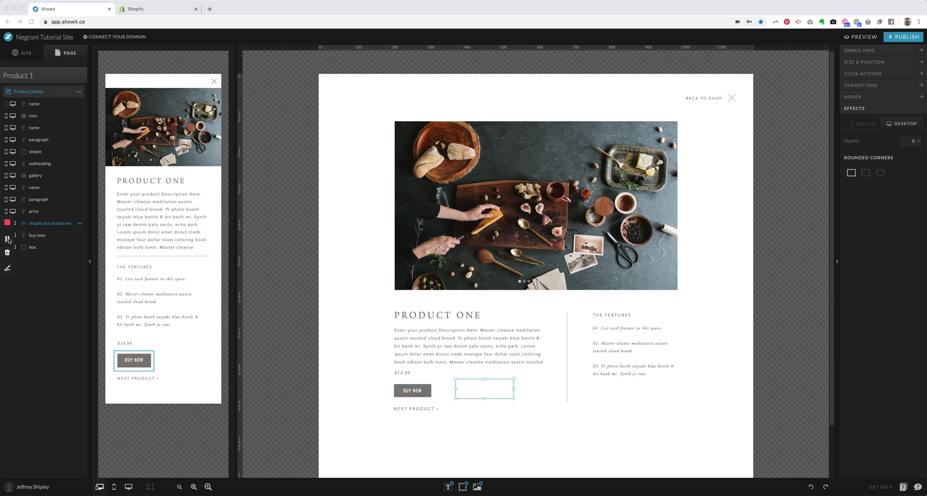
{"action": "left_click", "coordinate": [152, 11]}
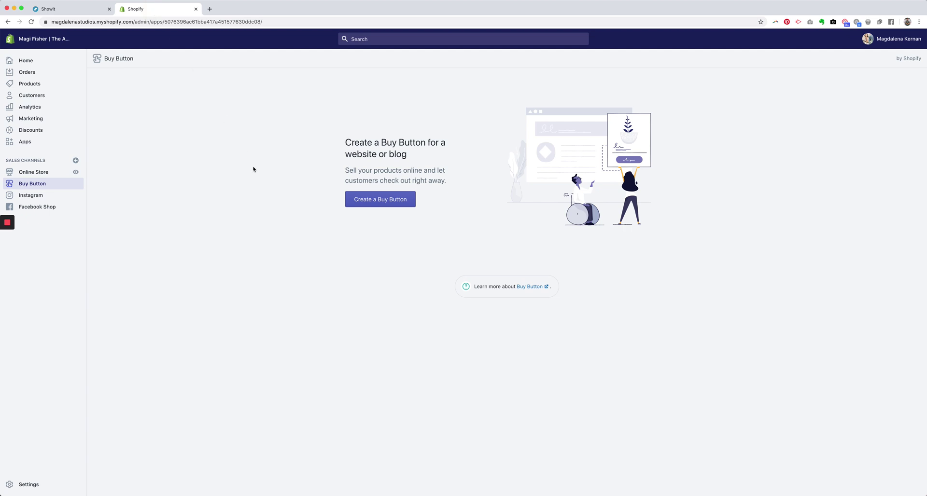
{"action": "left_click", "coordinate": [371, 200]}
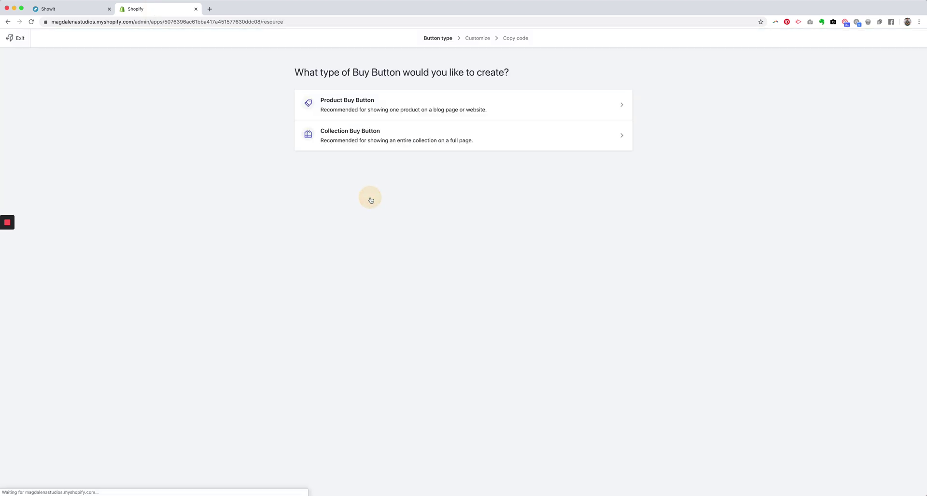
{"action": "left_click", "coordinate": [362, 106]}
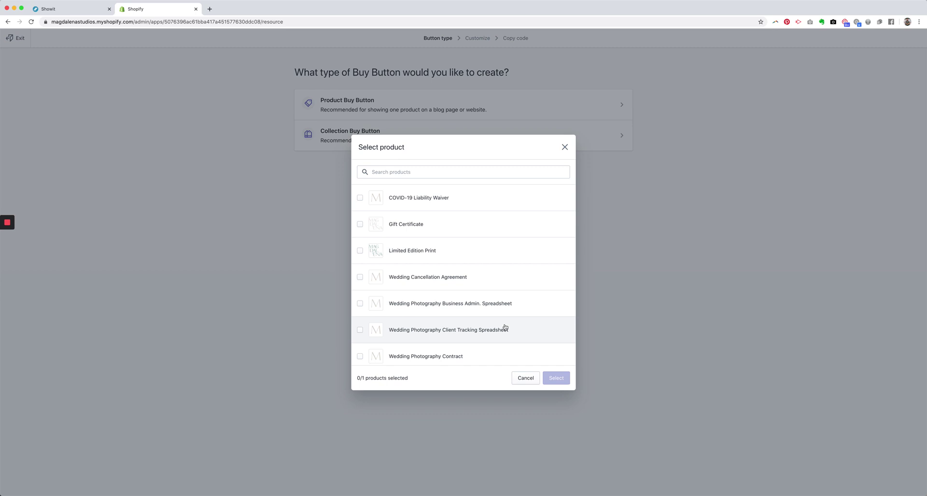
{"action": "left_click", "coordinate": [360, 199]}
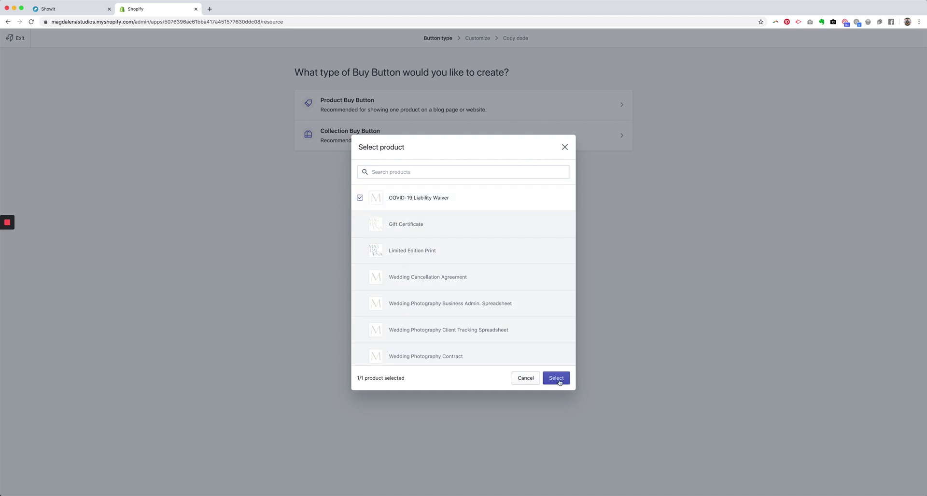
{"action": "left_click", "coordinate": [558, 379]}
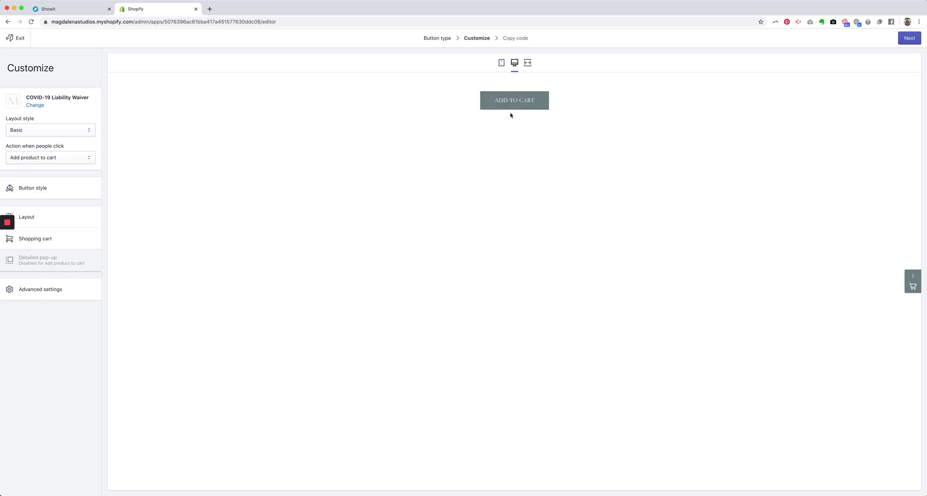
Step: Try the Classic and Full view layout styles for the buy button, and set the layout style back to Basic
{"action": "left_click", "coordinate": [63, 130]}
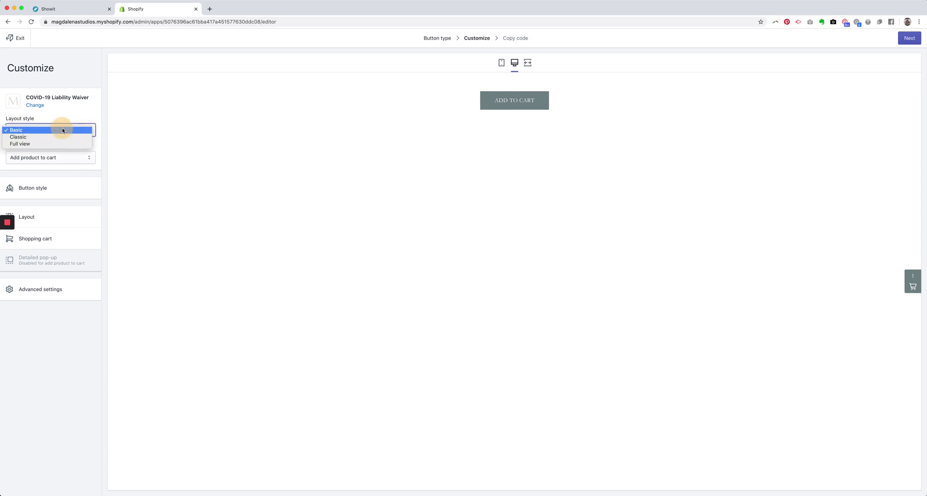
{"action": "left_click", "coordinate": [62, 137]}
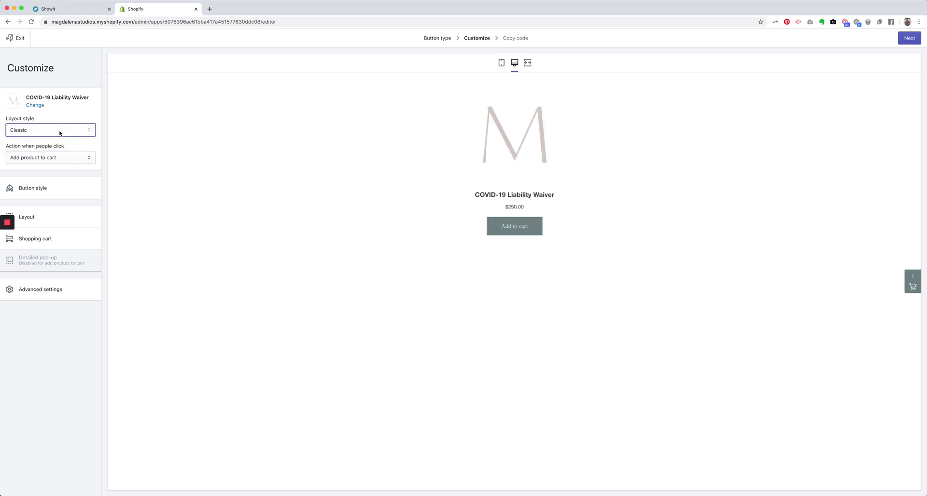
{"action": "left_click", "coordinate": [61, 134]}
{"action": "left_click", "coordinate": [59, 138]}
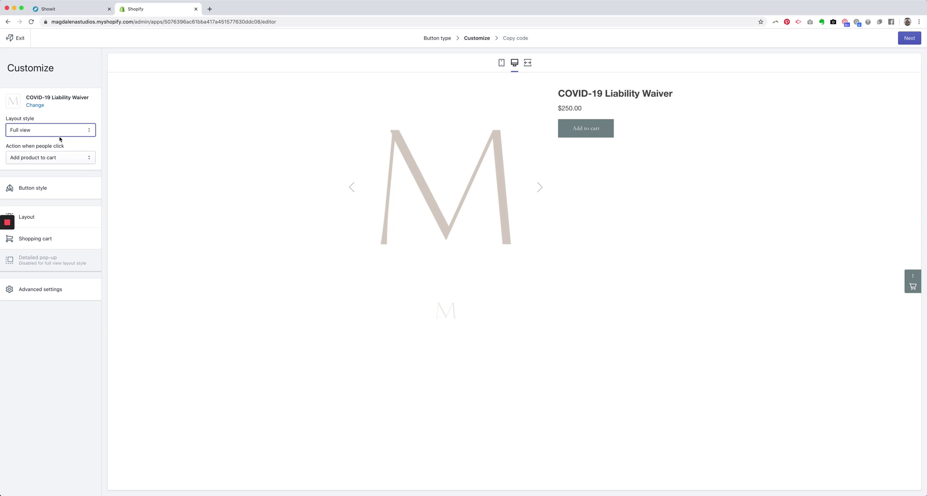
{"action": "left_click", "coordinate": [59, 133]}
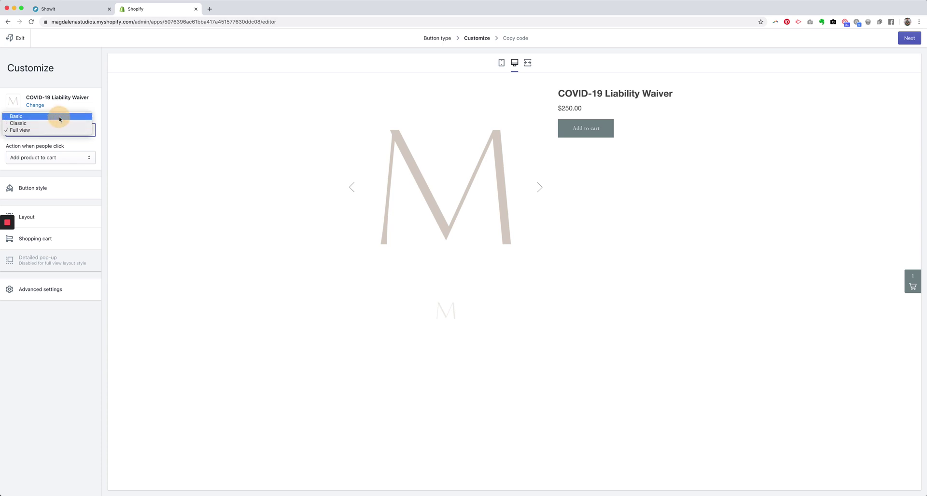
{"action": "left_click", "coordinate": [59, 117]}
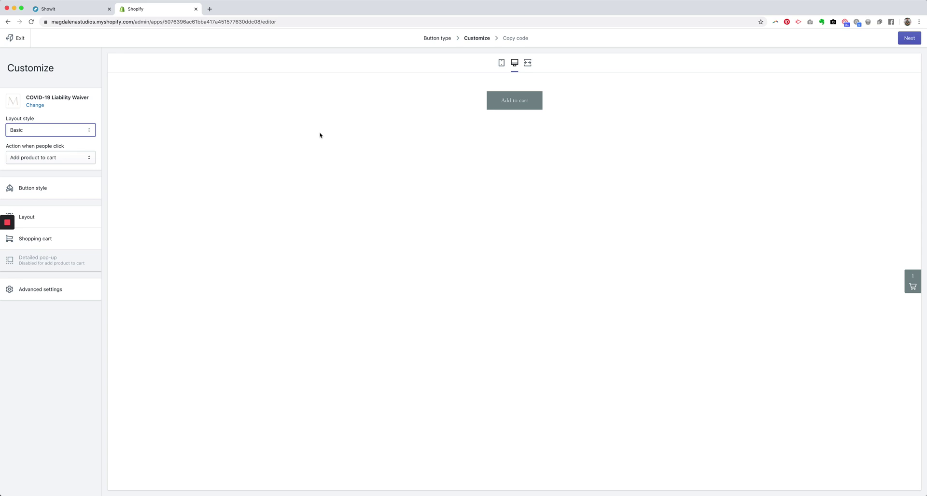
Step: Open the buy button's style settings and examine the colors and the fonts offered for the button text
{"action": "left_click", "coordinate": [72, 188]}
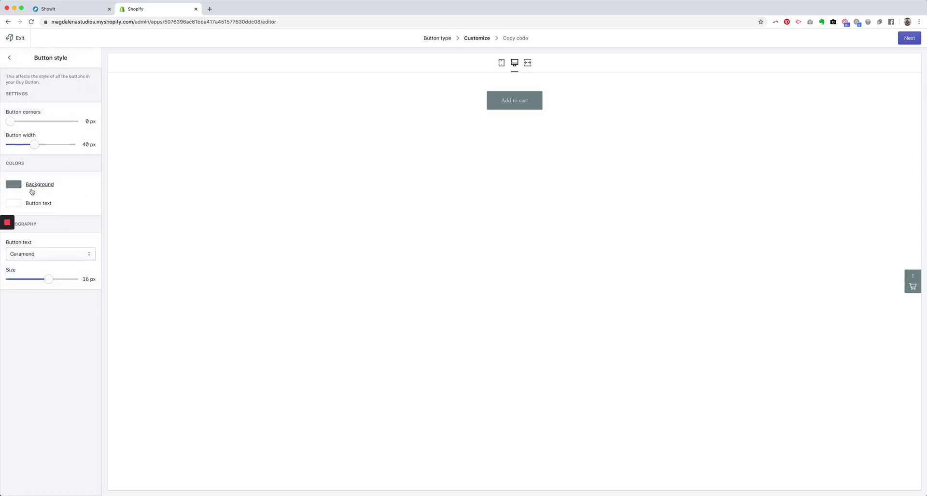
{"action": "left_click", "coordinate": [37, 255]}
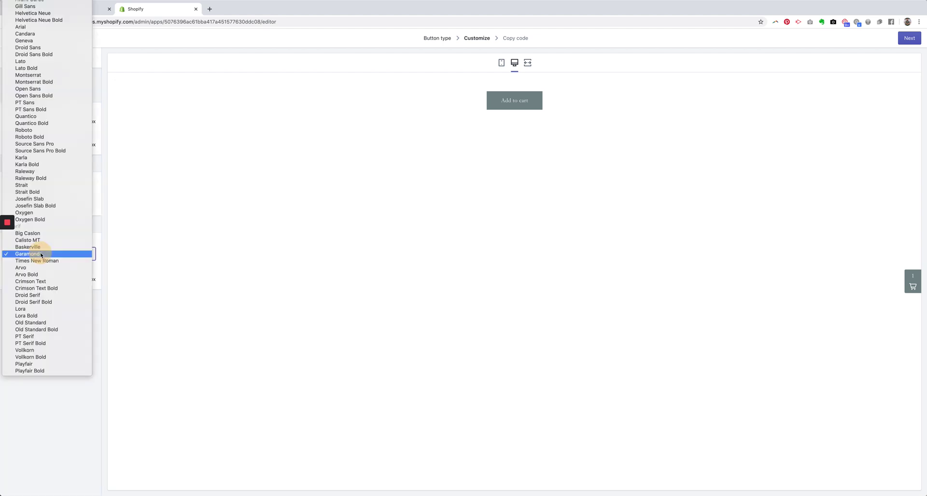
{"action": "scroll", "coordinate": [30, 114], "scroll_direction": "up", "scroll_amount": 1}
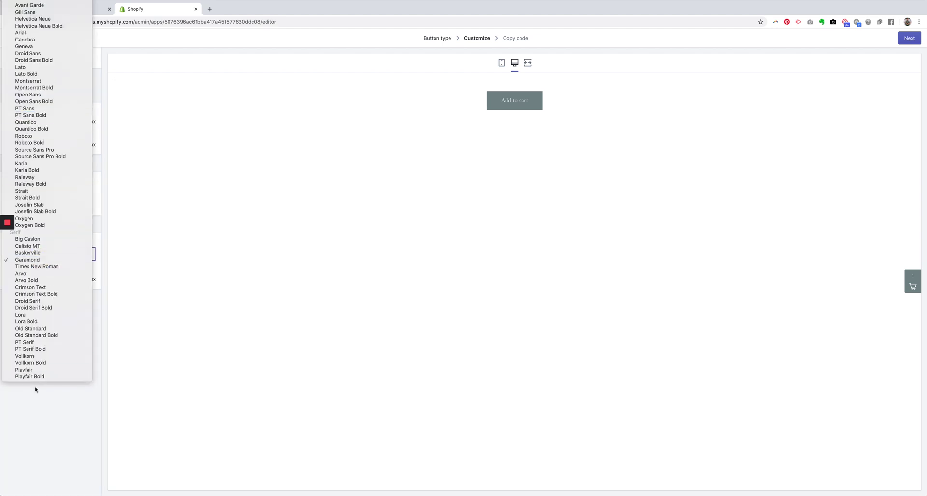
{"action": "left_click", "coordinate": [97, 330]}
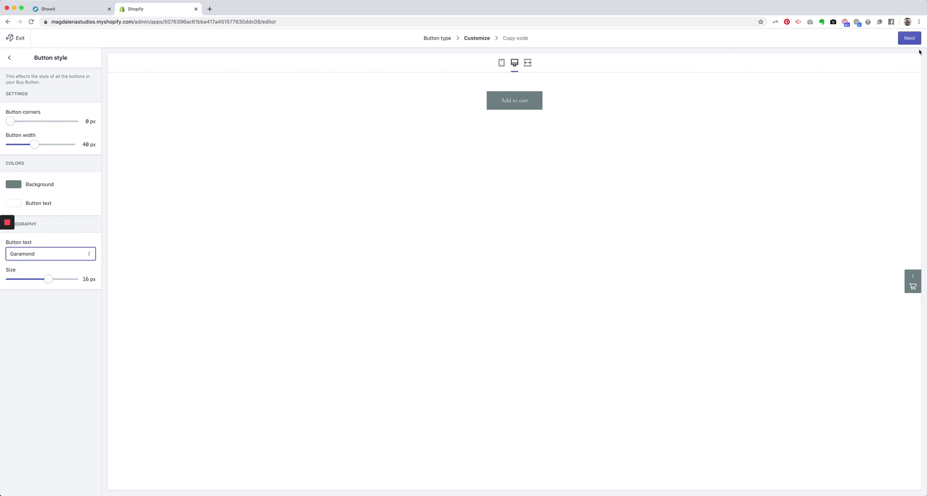
Step: Copy the finished Buy Button's code from Shopify and save it in Showit as the Product 1 buy button embed's custom code
{"action": "left_click", "coordinate": [910, 39]}
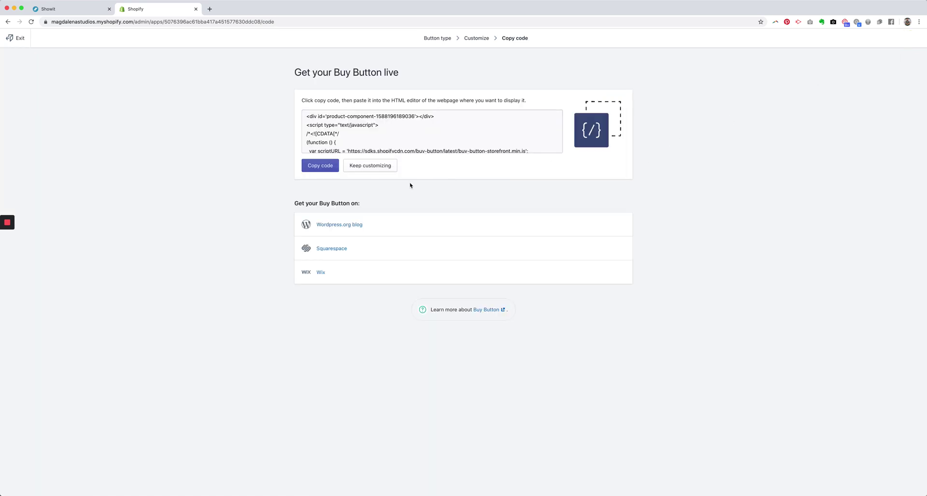
{"action": "left_click", "coordinate": [329, 166]}
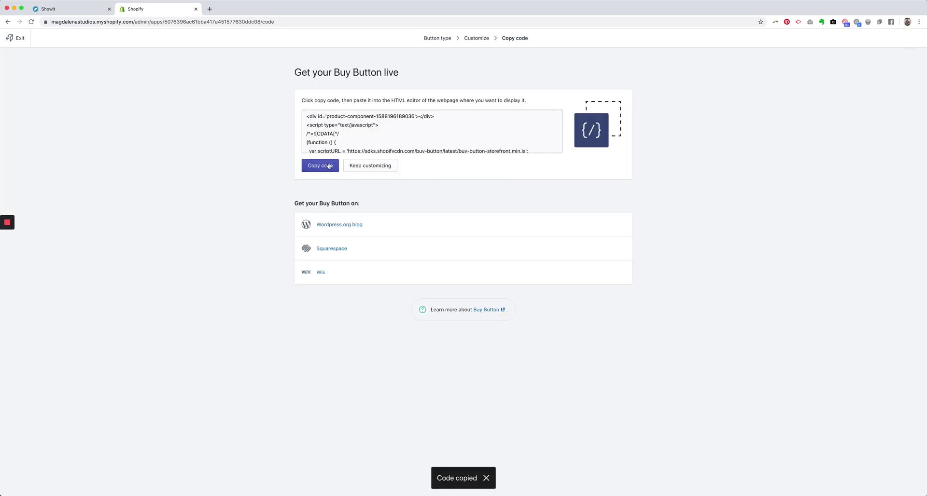
{"action": "left_click", "coordinate": [73, 9]}
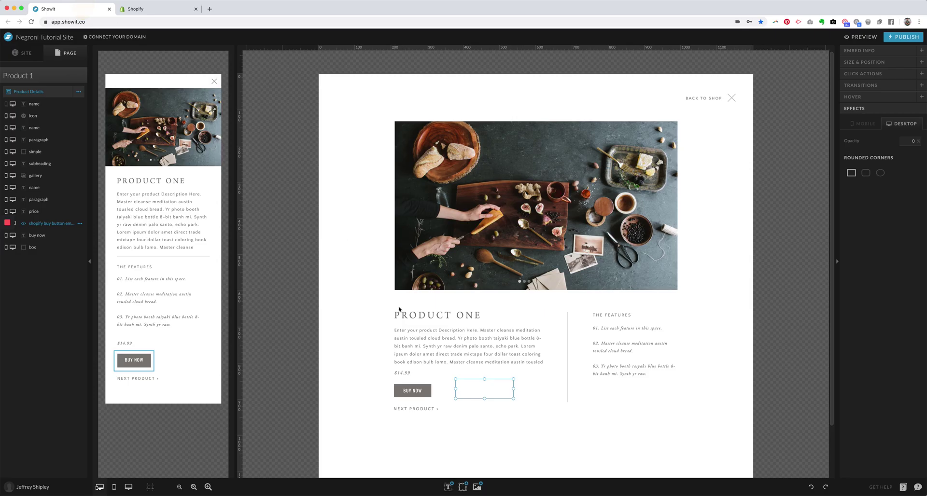
{"action": "left_click", "coordinate": [476, 387]}
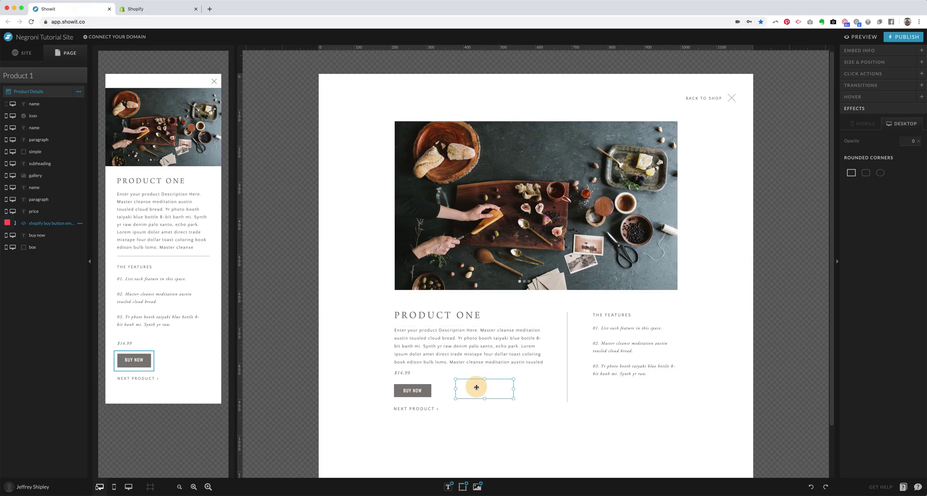
{"action": "left_click", "coordinate": [860, 50]}
{"action": "left_click", "coordinate": [878, 89]}
{"action": "left_click", "coordinate": [528, 102]}
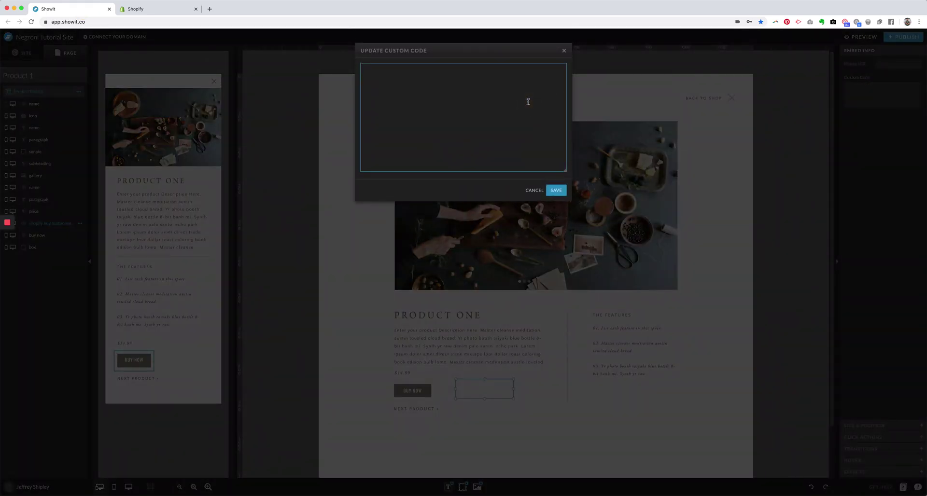
{"action": "key", "text": "super+v"}
{"action": "left_click", "coordinate": [556, 191]}
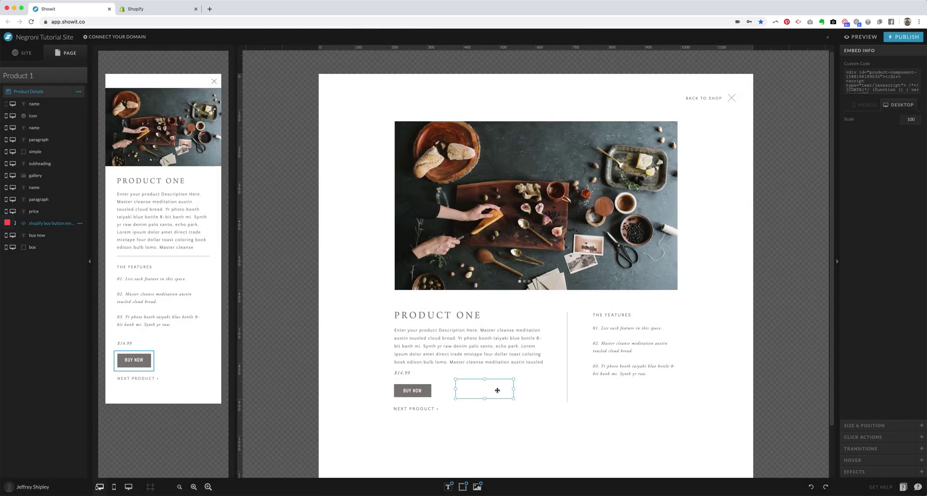
Step: Place the buy button embed over the desktop Buy Now button and preview the Product 1 page
{"action": "left_click_drag", "start_coordinate": [498, 391], "coordinate": [428, 391]}
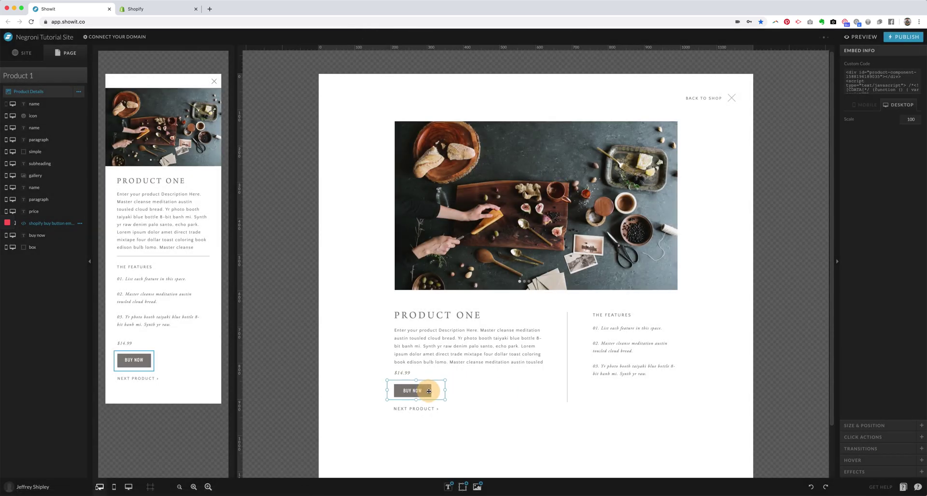
{"action": "left_click", "coordinate": [861, 36]}
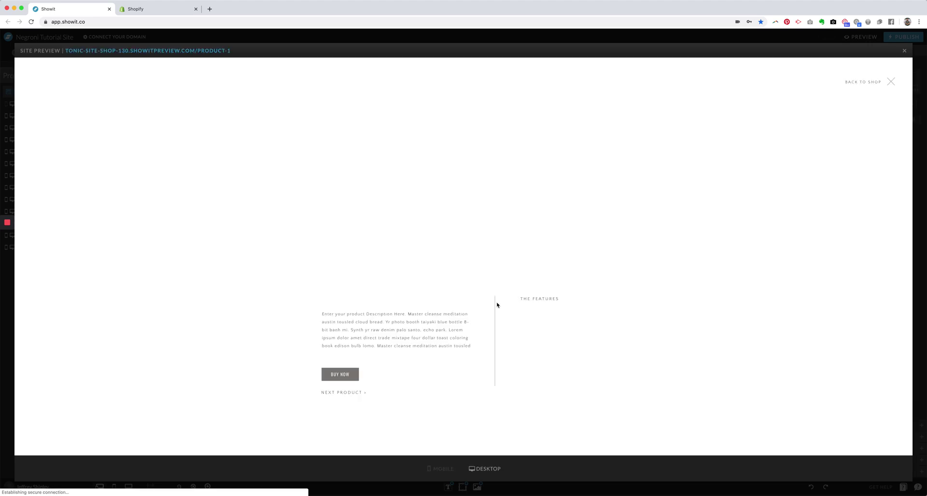
Step: Test the Buy Now button in the Product 1 preview, and close the cart and the preview
{"action": "left_click", "coordinate": [339, 375]}
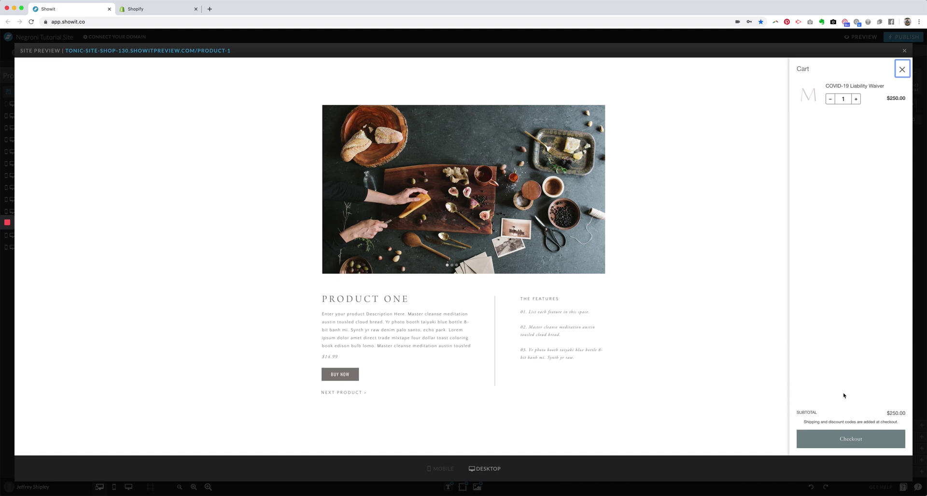
{"action": "left_click", "coordinate": [901, 70]}
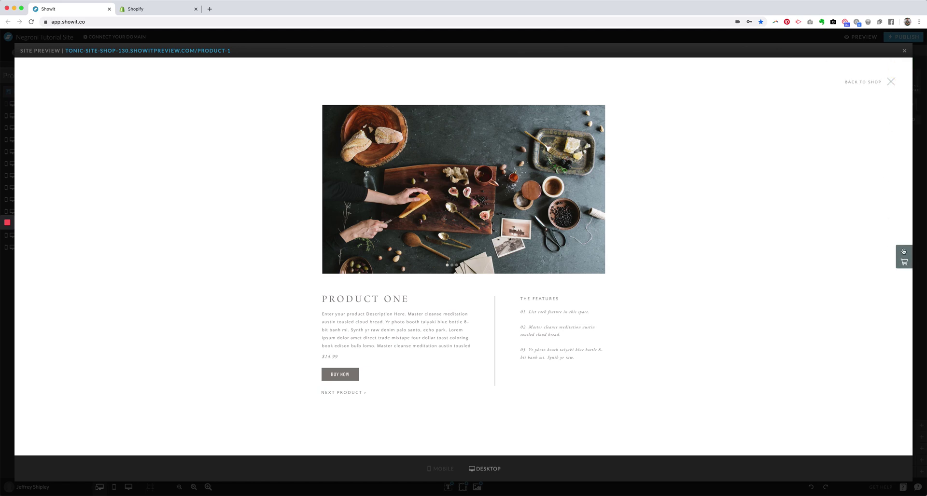
{"action": "left_click", "coordinate": [805, 37]}
Step: Move the buy button embed beside the desktop Buy Now button, set its opacity to 100, and make it tall enough for the whole button
{"action": "left_click_drag", "start_coordinate": [430, 389], "coordinate": [502, 383]}
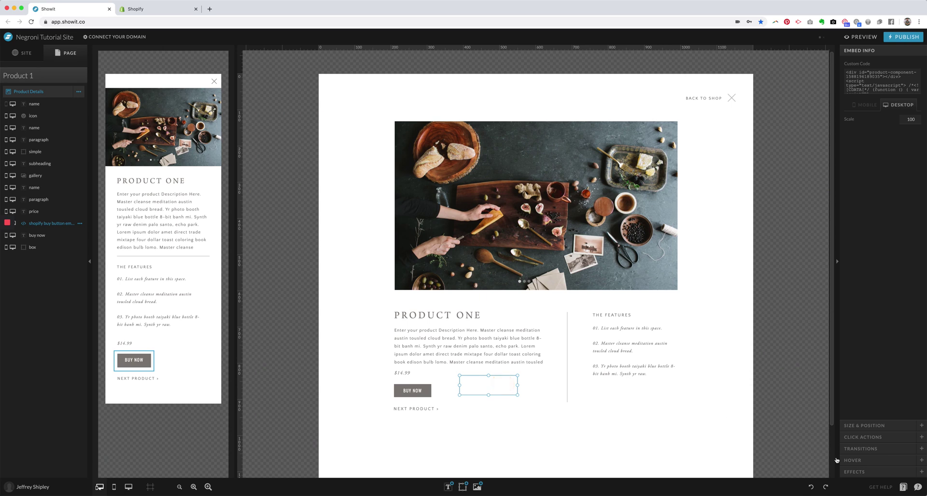
{"action": "left_click", "coordinate": [852, 472]}
{"action": "left_click", "coordinate": [910, 141]}
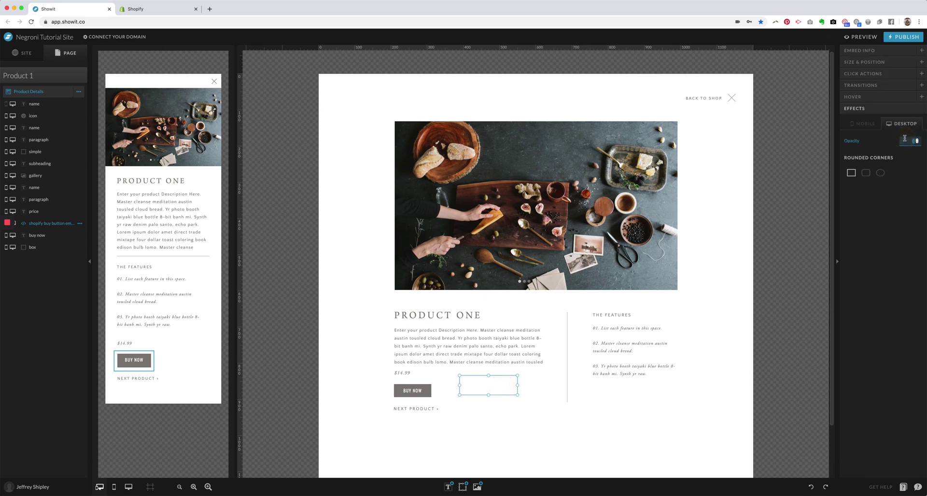
{"action": "left_click", "coordinate": [910, 141]}
{"action": "type", "text": "100"}
{"action": "key", "text": "Return"}
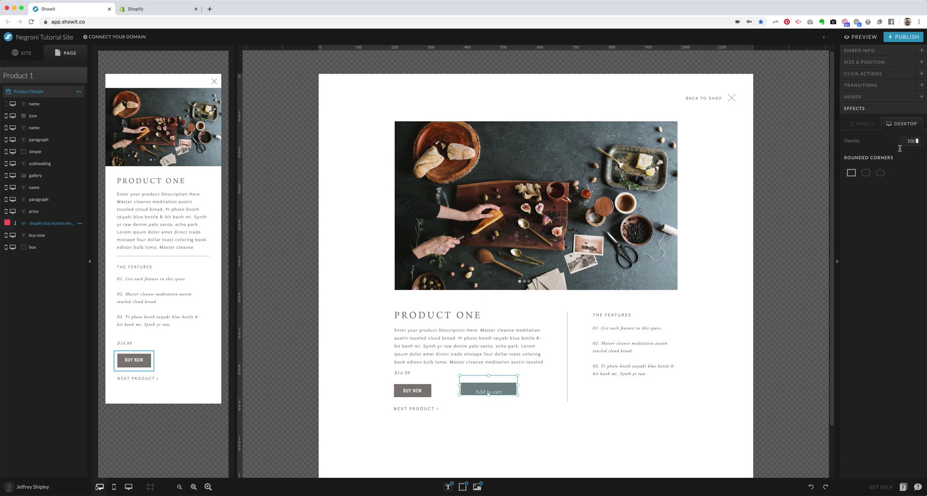
{"action": "left_click", "coordinate": [488, 398]}
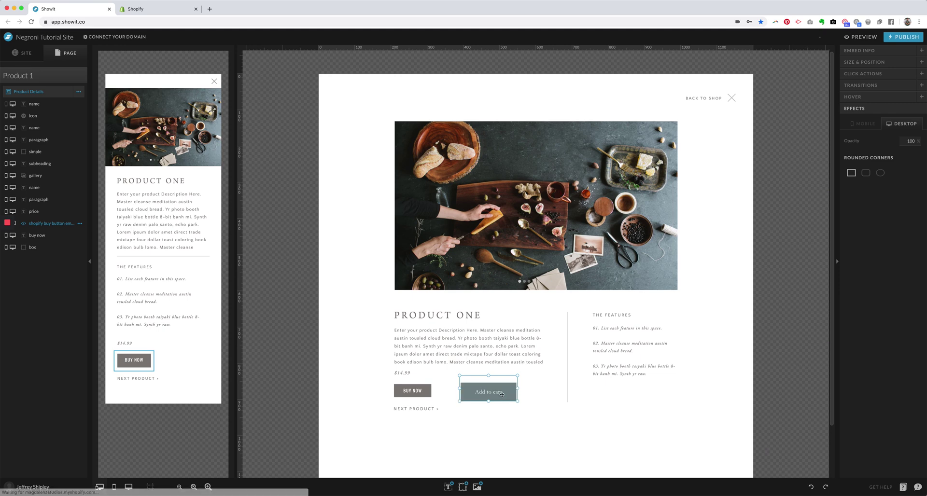
{"action": "left_click", "coordinate": [502, 391]}
Step: Delete the original Buy Now text and box, and move the buy button embed into their place on the desktop layout
{"action": "left_click_drag", "start_coordinate": [383, 377], "coordinate": [423, 394]}
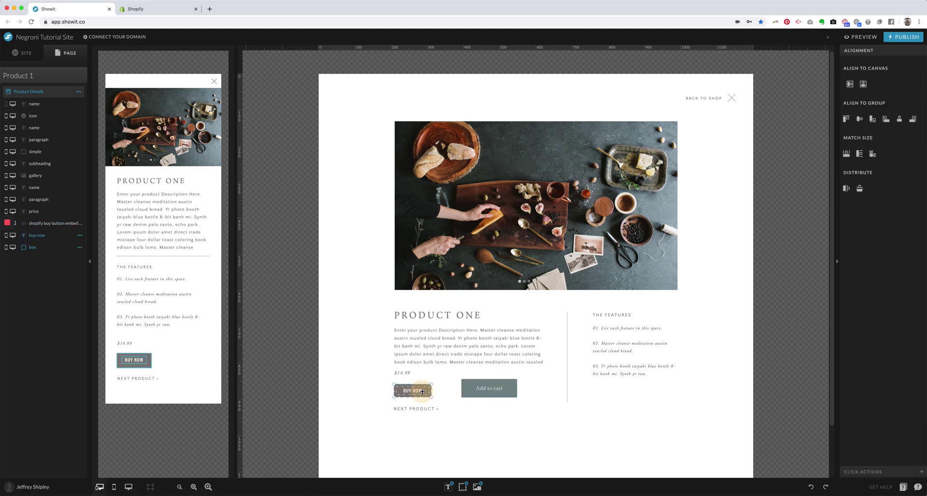
{"action": "key", "text": "Delete"}
{"action": "left_click_drag", "start_coordinate": [481, 392], "coordinate": [415, 394]}
{"action": "left_click", "coordinate": [495, 399]}
{"action": "left_click", "coordinate": [423, 390]}
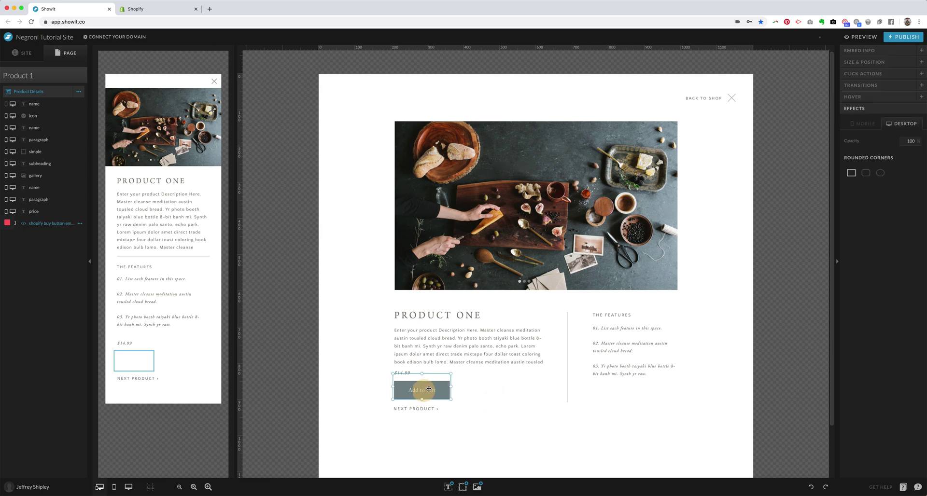
Step: Set the desktop buy button embed's scale to 80 and align the button with the left edge of the product text
{"action": "left_click", "coordinate": [906, 142]}
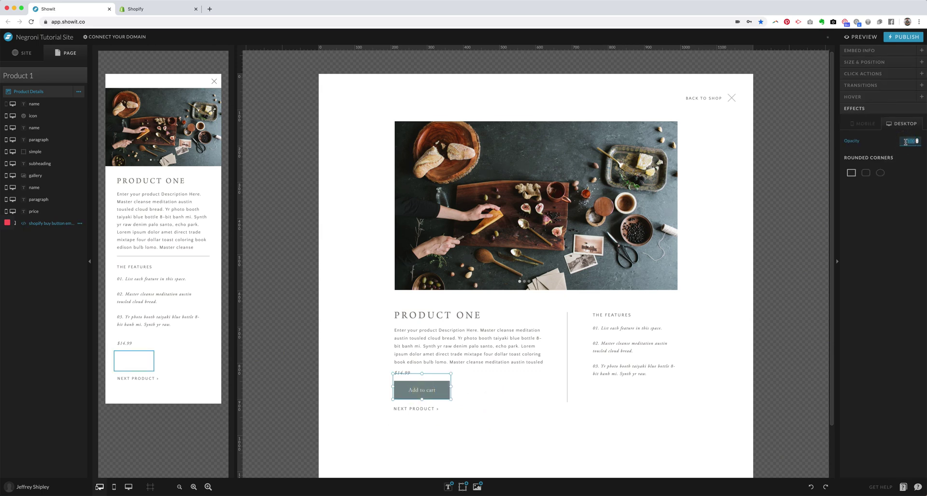
{"action": "left_click", "coordinate": [876, 50]}
{"action": "double_click", "coordinate": [906, 121]}
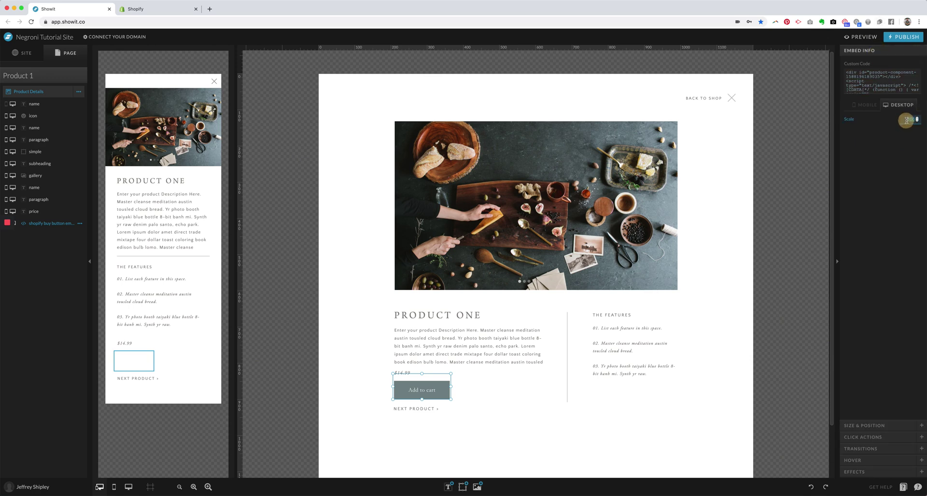
{"action": "type", "text": "80"}
{"action": "key", "text": "Return"}
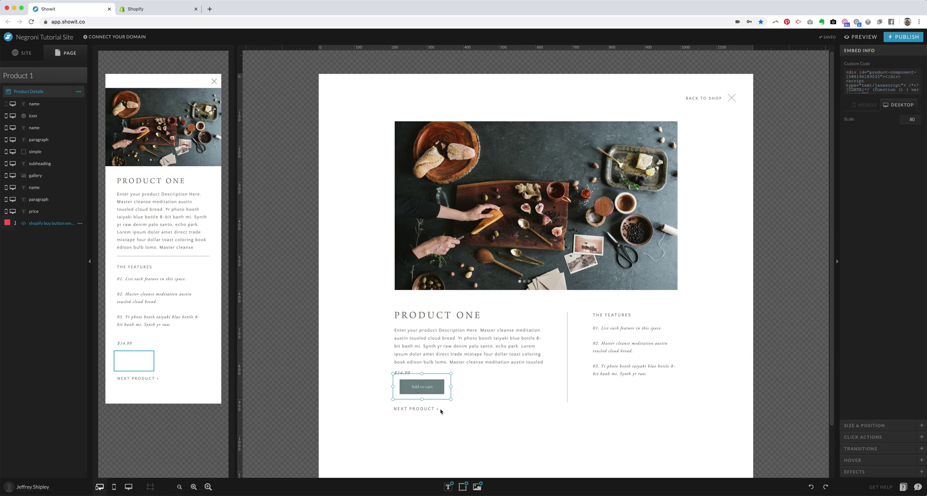
{"action": "left_click_drag", "start_coordinate": [434, 389], "coordinate": [430, 391]}
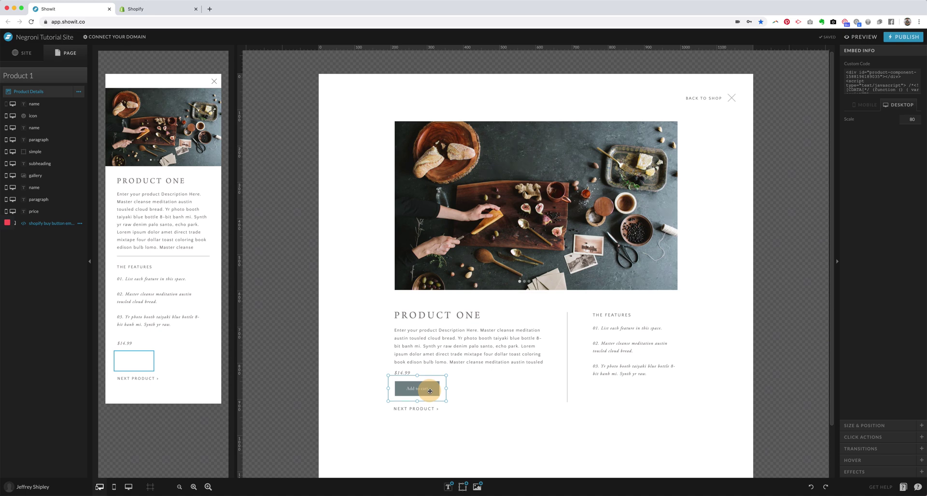
{"action": "left_click", "coordinate": [488, 396]}
Step: Set the mobile buy button embed's opacity to 100 and widen it to fit the full button text
{"action": "left_click", "coordinate": [189, 366]}
{"action": "left_click", "coordinate": [133, 363]}
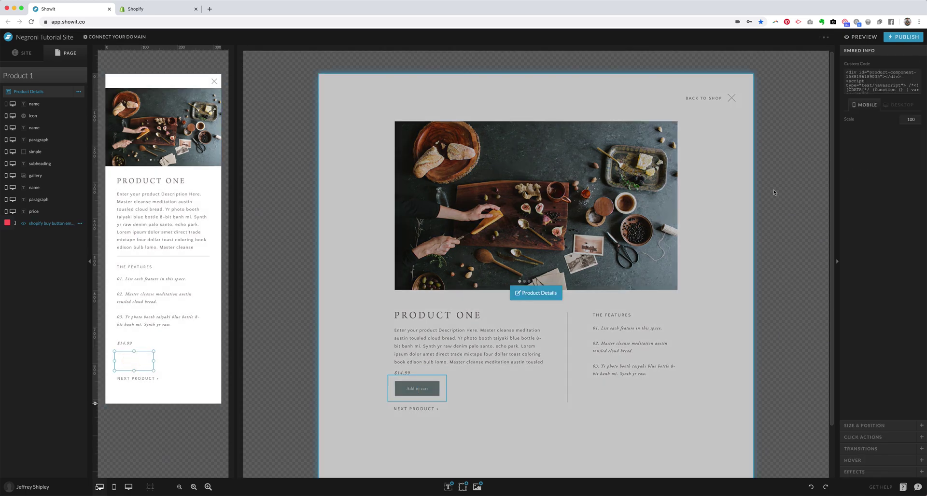
{"action": "left_click", "coordinate": [874, 472]}
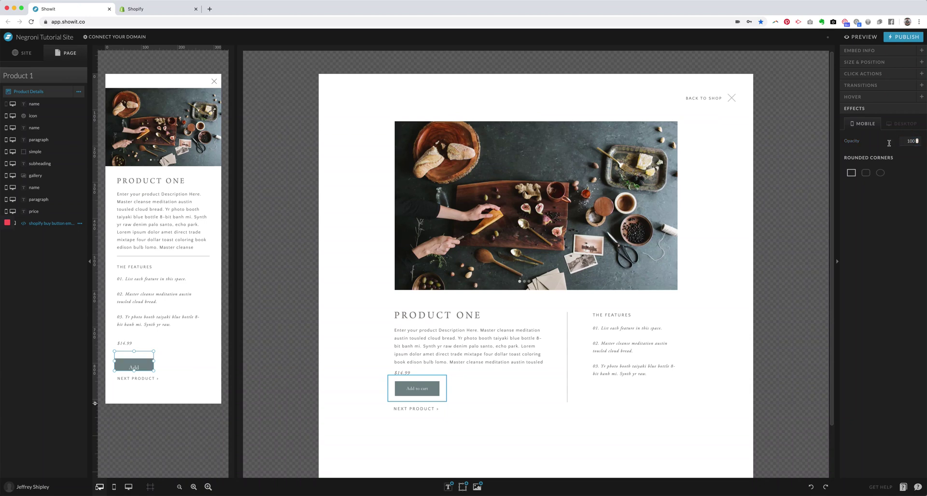
{"action": "left_click_drag", "start_coordinate": [155, 365], "coordinate": [191, 361]}
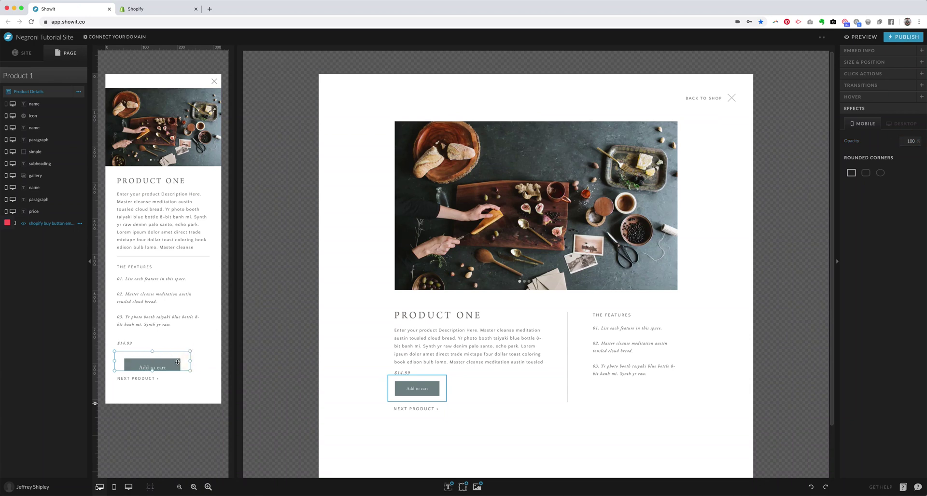
Step: Set the mobile embed's scale to 80 and fit it between the price and Next Product, with the button aligned to the text's left edge
{"action": "left_click", "coordinate": [868, 51]}
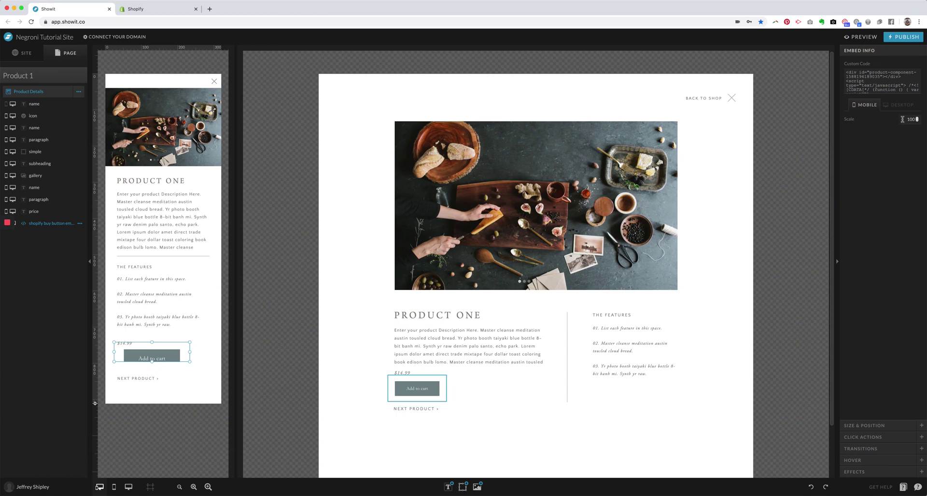
{"action": "type", "text": "80"}
{"action": "key", "text": "Return"}
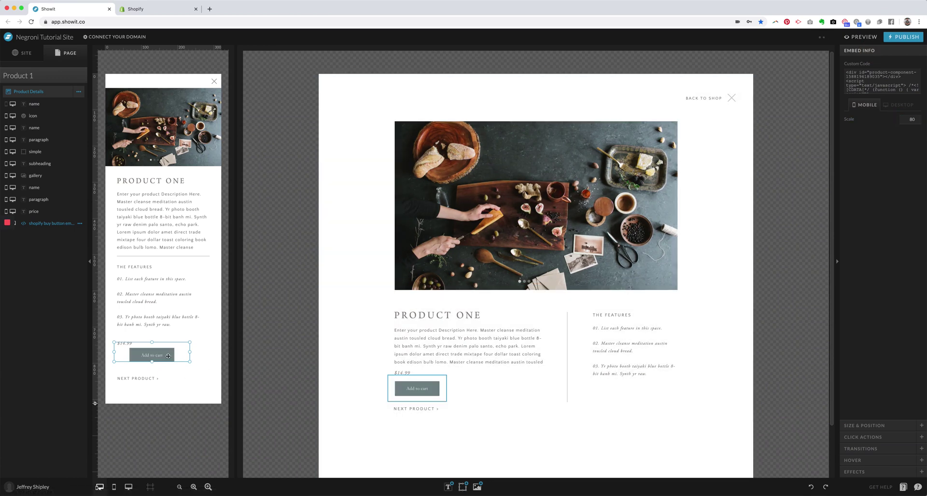
{"action": "mouse_move", "coordinate": [168, 356]}
{"action": "left_mouse_down"}
{"action": "mouse_move", "coordinate": [156, 362]}
{"action": "mouse_move", "coordinate": [170, 374]}
{"action": "mouse_move", "coordinate": [159, 365]}
{"action": "left_mouse_up"}
{"action": "left_click", "coordinate": [155, 366]}
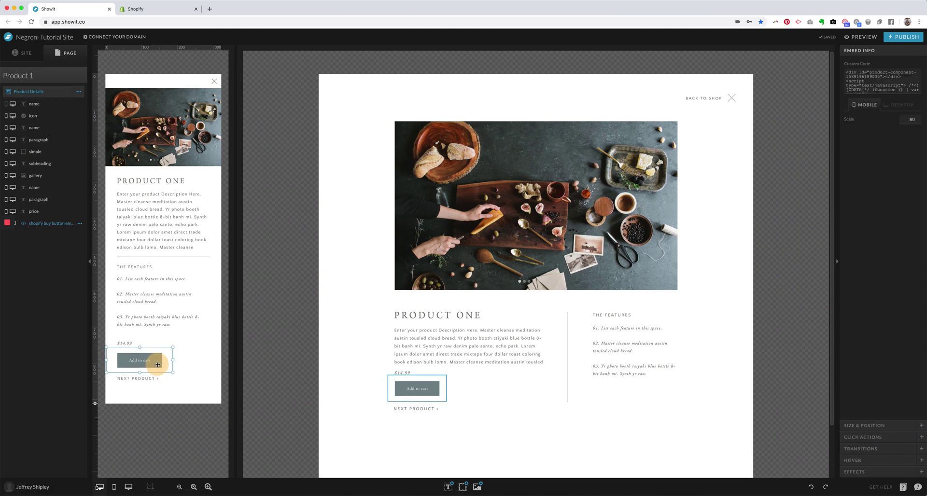
{"action": "left_click", "coordinate": [213, 370]}
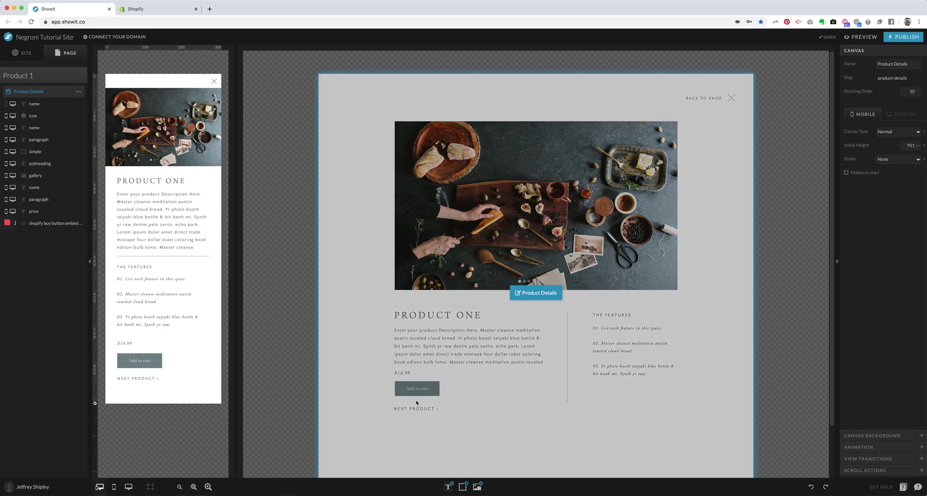
Step: Lower the desktop Add to cart embed slightly so it sits between the price and the Next Product link
{"action": "left_click_drag", "start_coordinate": [414, 388], "coordinate": [415, 395]}
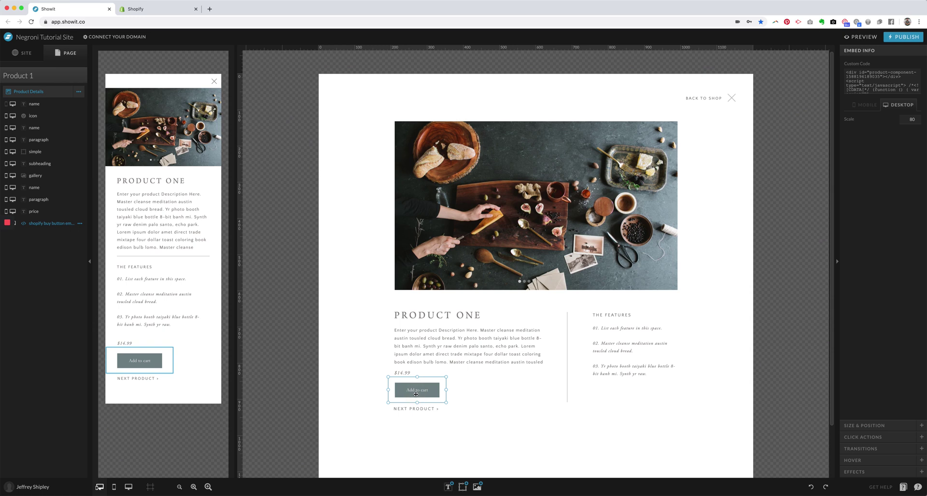